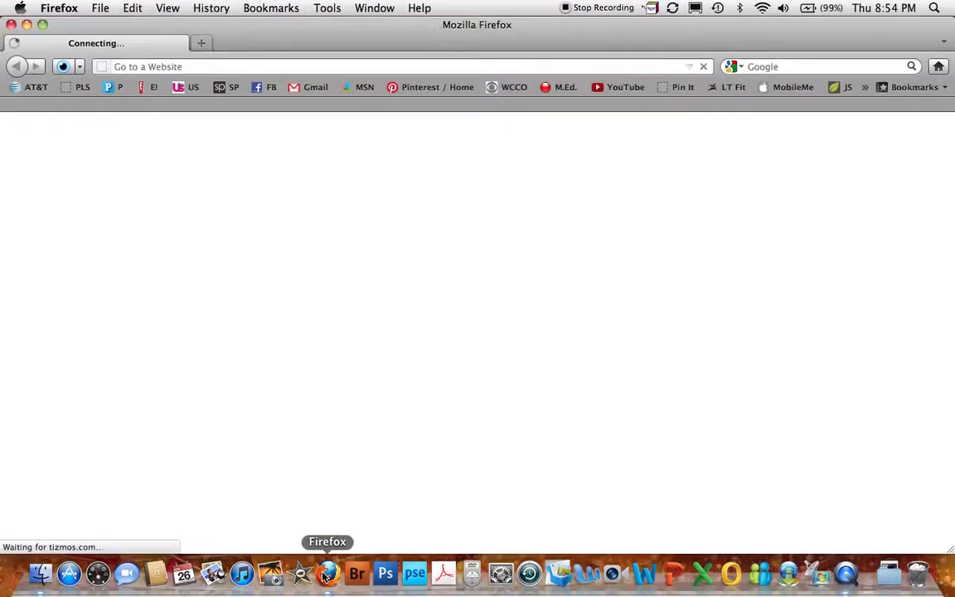
click(406, 66)
text(emb)
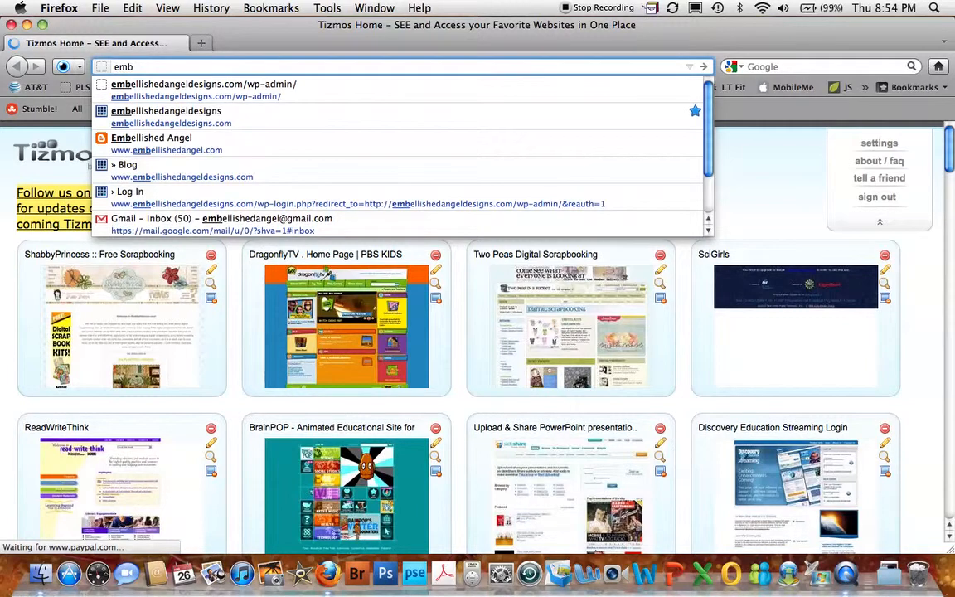
key(Down)
key(Down)
key(Return)
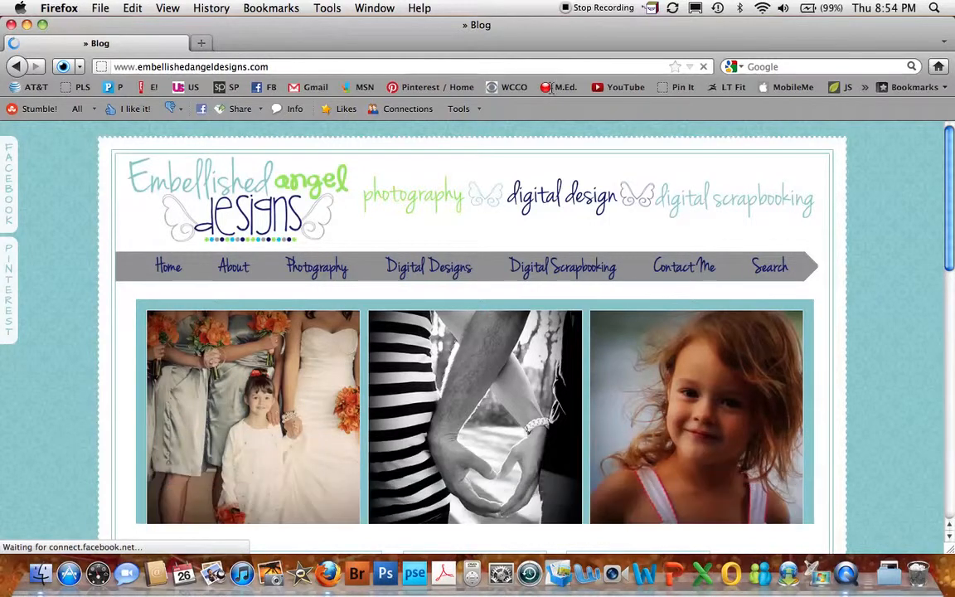
- Open the site's Favorite Sites page under Digital Scrapbooking and look through the digital and hybrid scrapbooking links
click(580, 269)
mouse_move(580, 267)
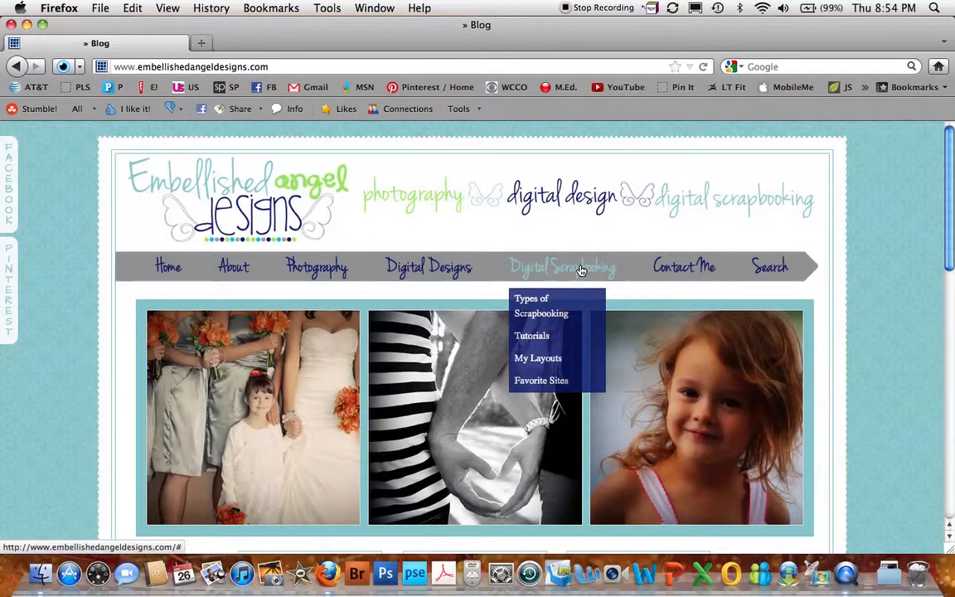
click(535, 335)
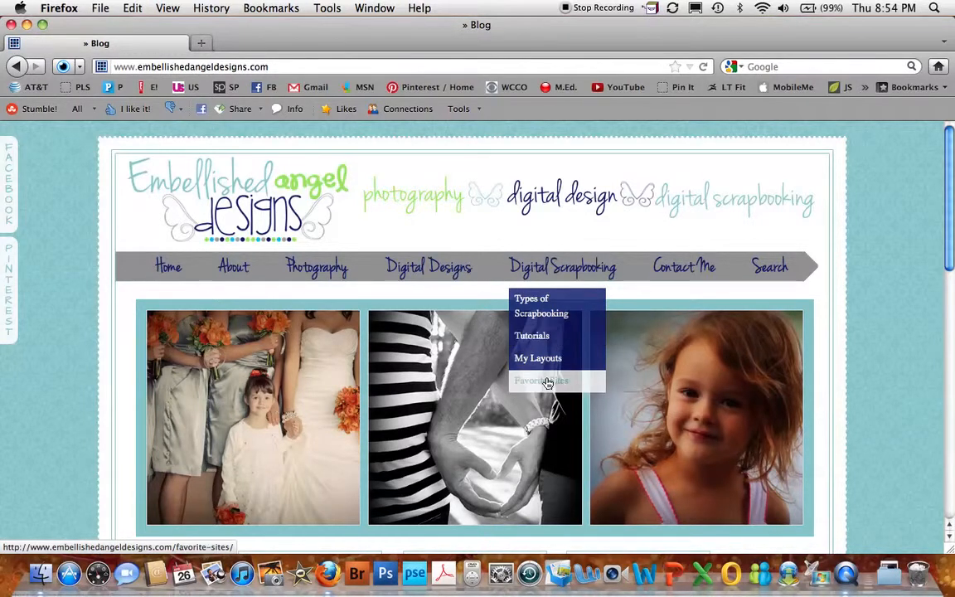
click(551, 382)
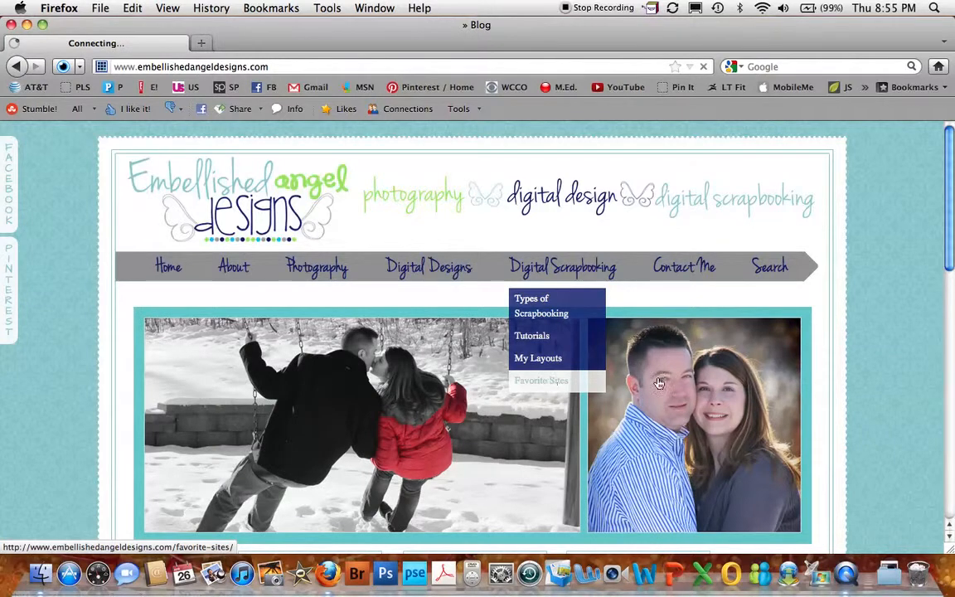
scroll(657, 381, down, 3)
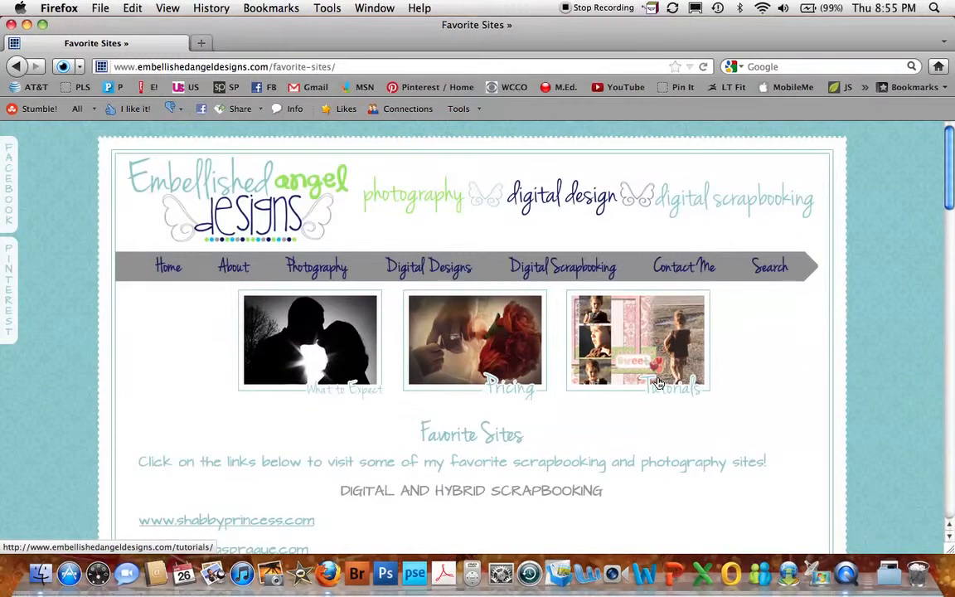
scroll(658, 381, down, 4)
scroll(273, 277, down, 2)
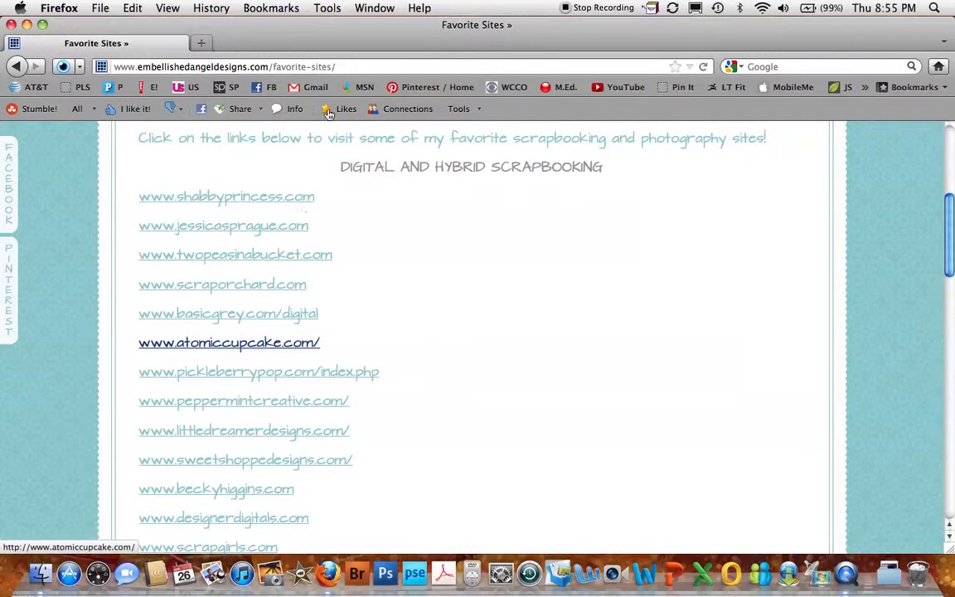
- Go to Pinterest from the saved bookmark and open the account's own boards
click(422, 88)
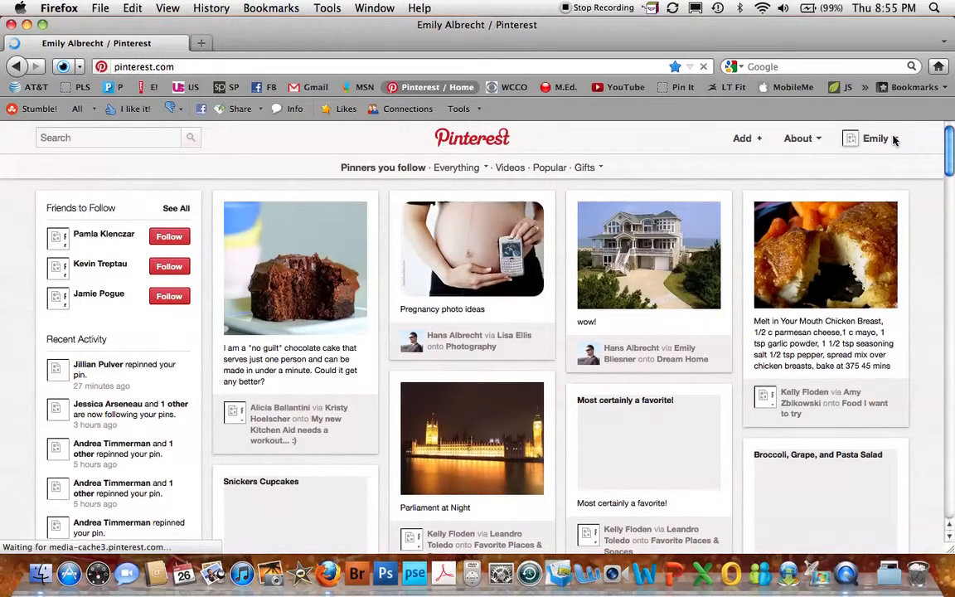
mouse_move(892, 139)
click(862, 188)
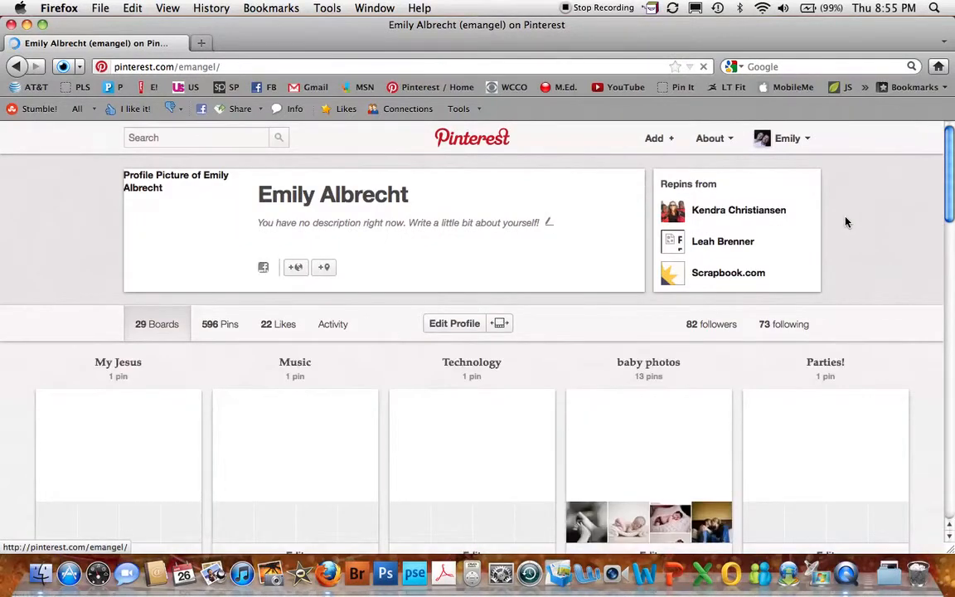
- Find the Digital Scrapbooking board among the profile's boards and open it
scroll(580, 309, down, 5)
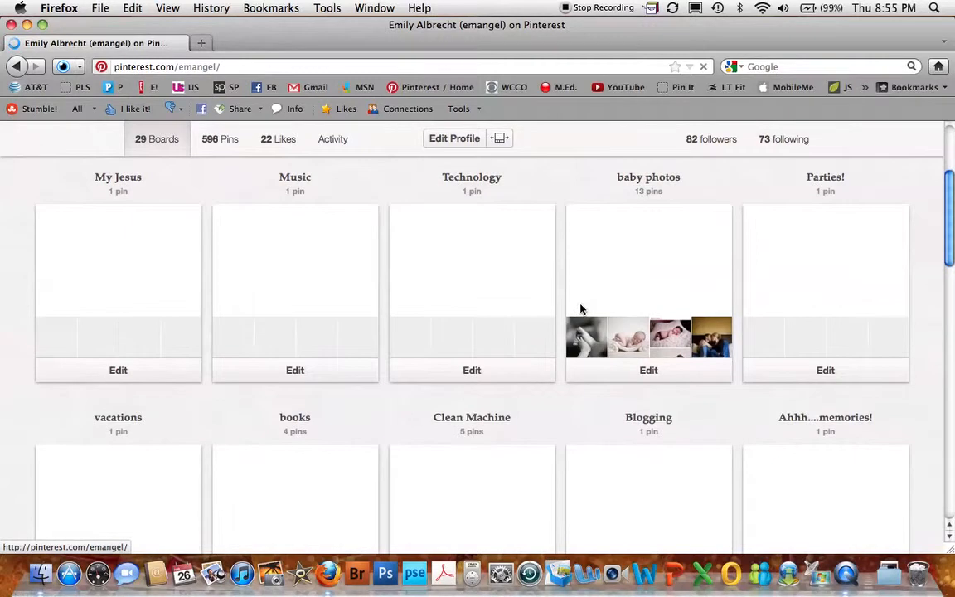
scroll(580, 309, down, 7)
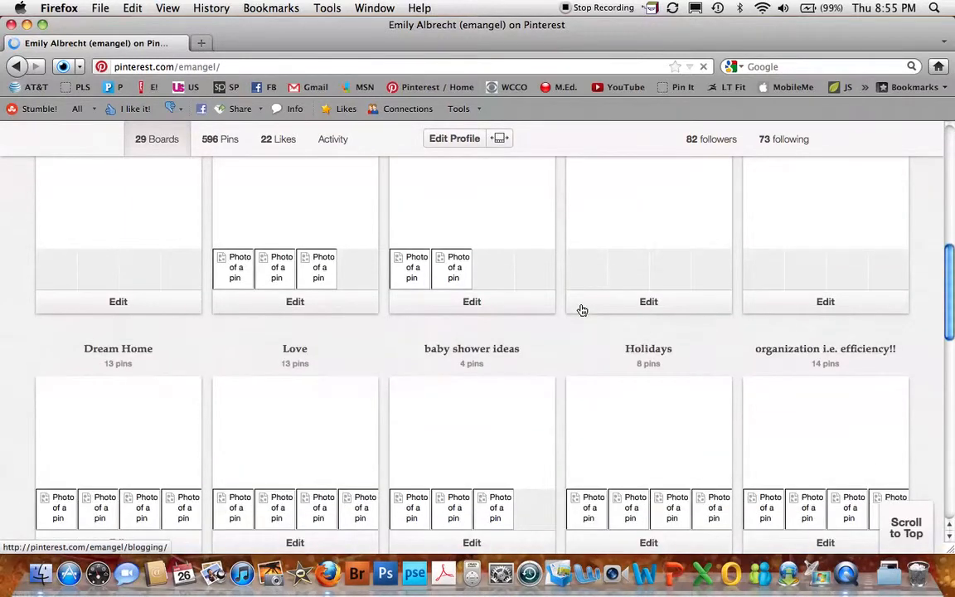
scroll(581, 309, down, 1)
scroll(581, 309, down, 5)
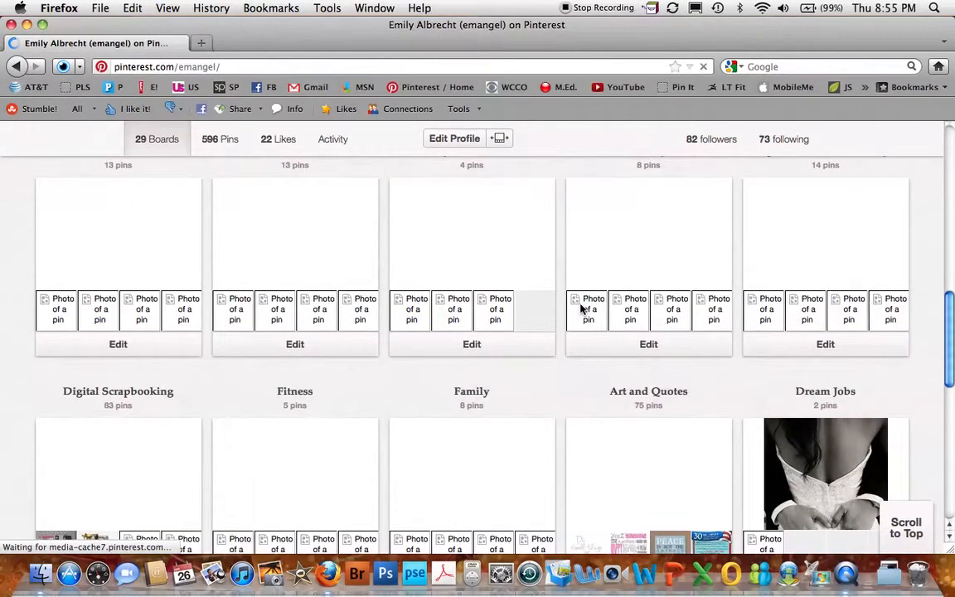
scroll(583, 309, down, 2)
scroll(107, 414, down, 11)
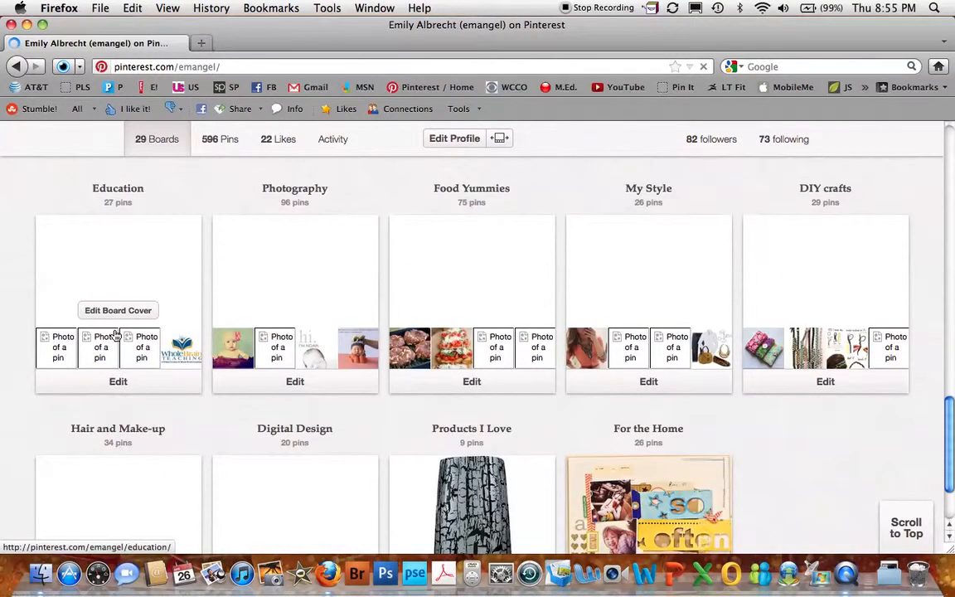
scroll(116, 332, up, 4)
scroll(114, 334, up, 4)
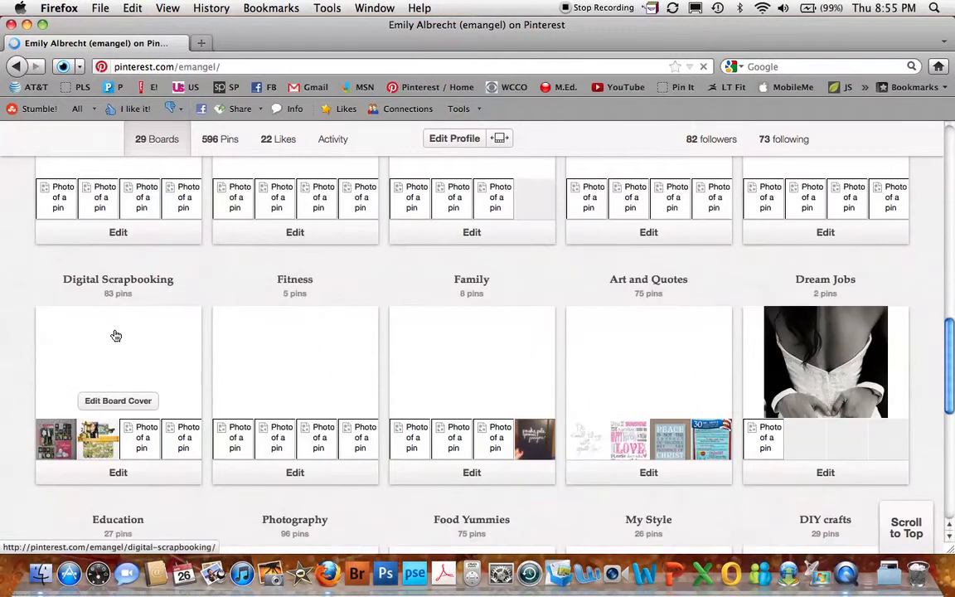
click(114, 333)
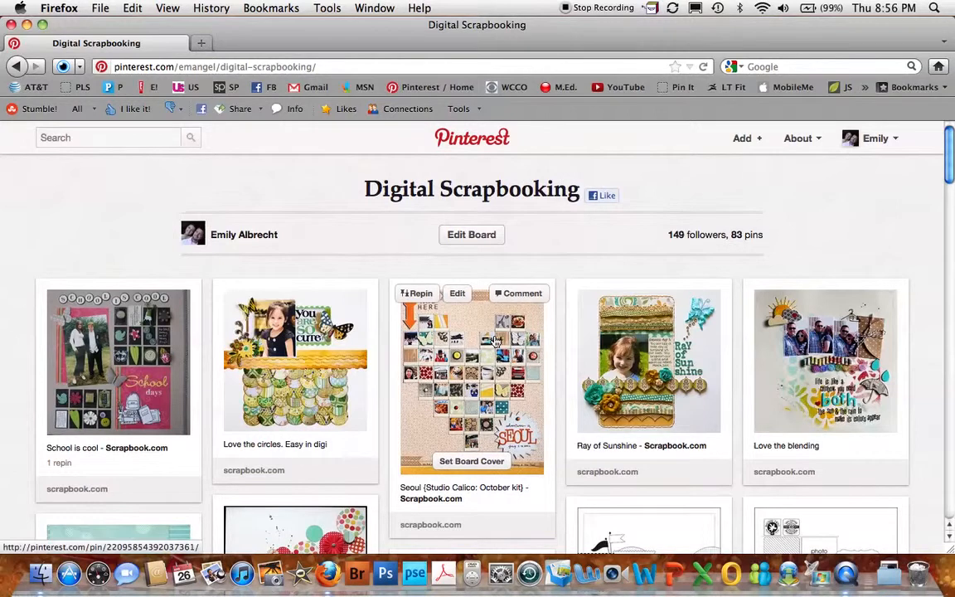
- Minimize the browser, switch to Photoshop and start a new document, keeping the Custom preset
click(27, 24)
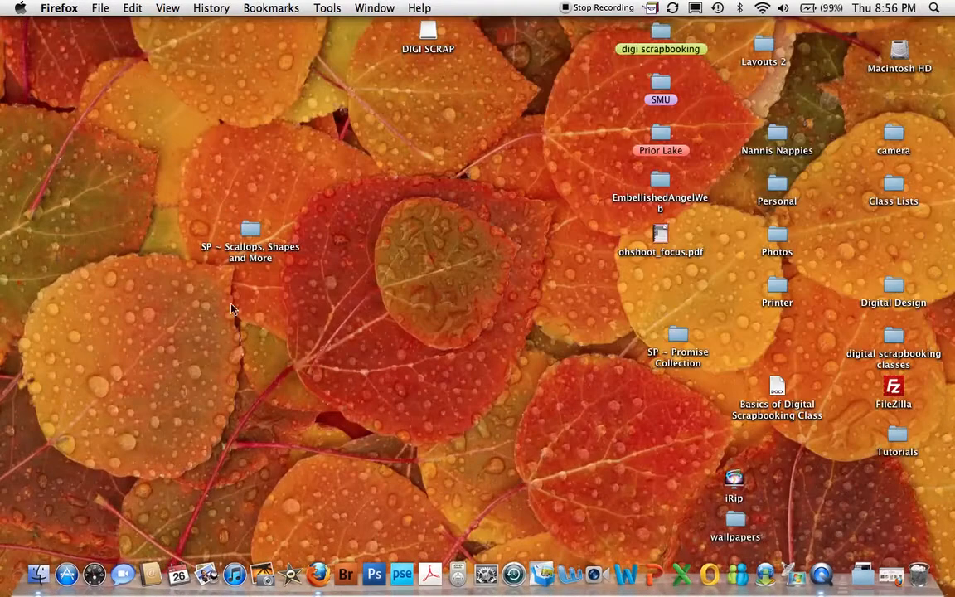
click(374, 574)
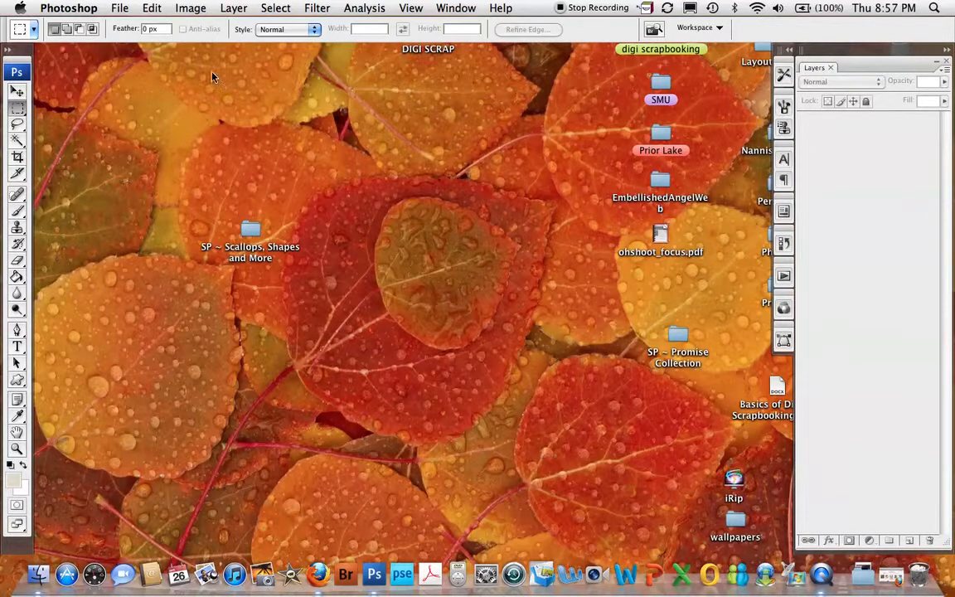
click(120, 9)
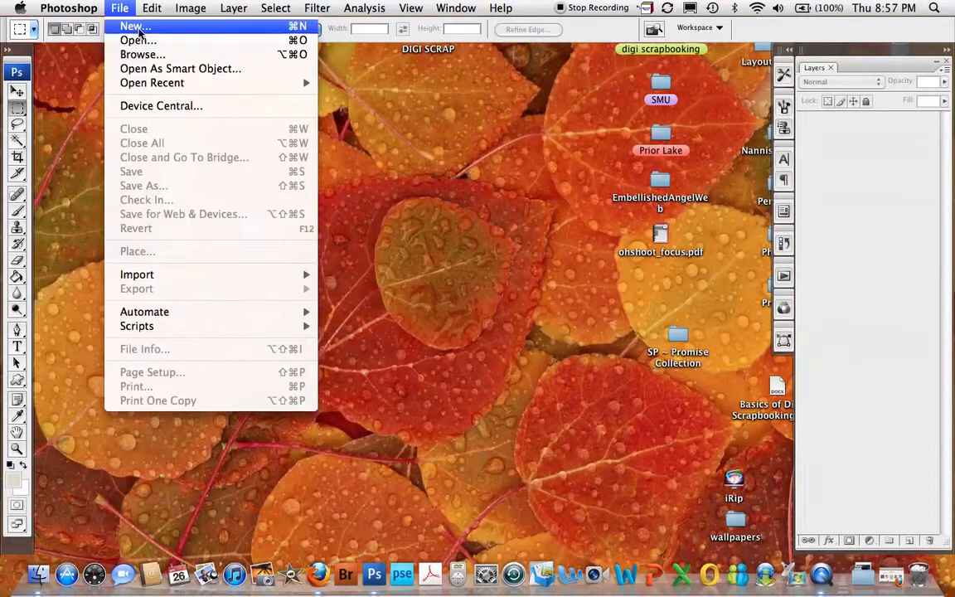
click(139, 28)
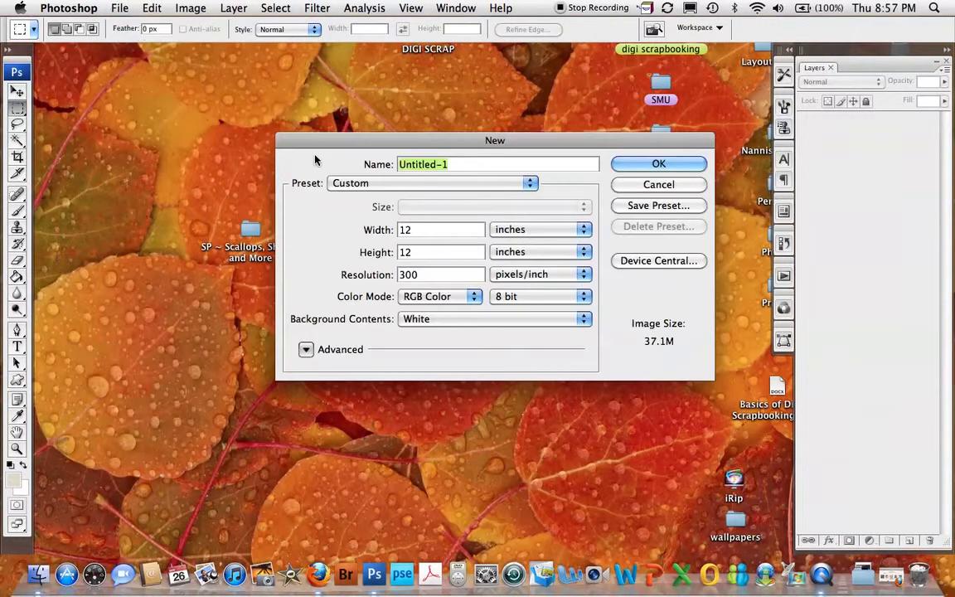
click(529, 185)
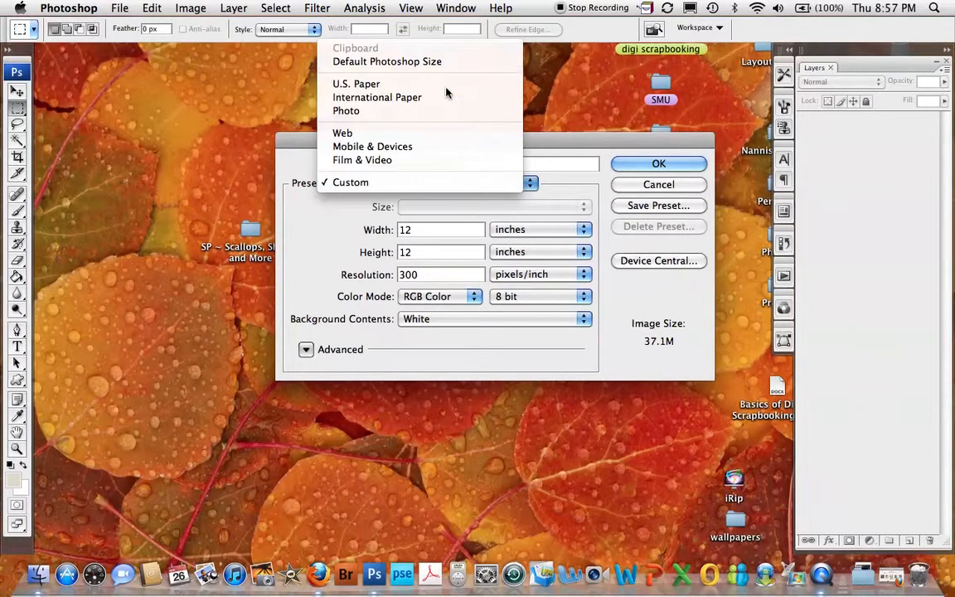
click(443, 188)
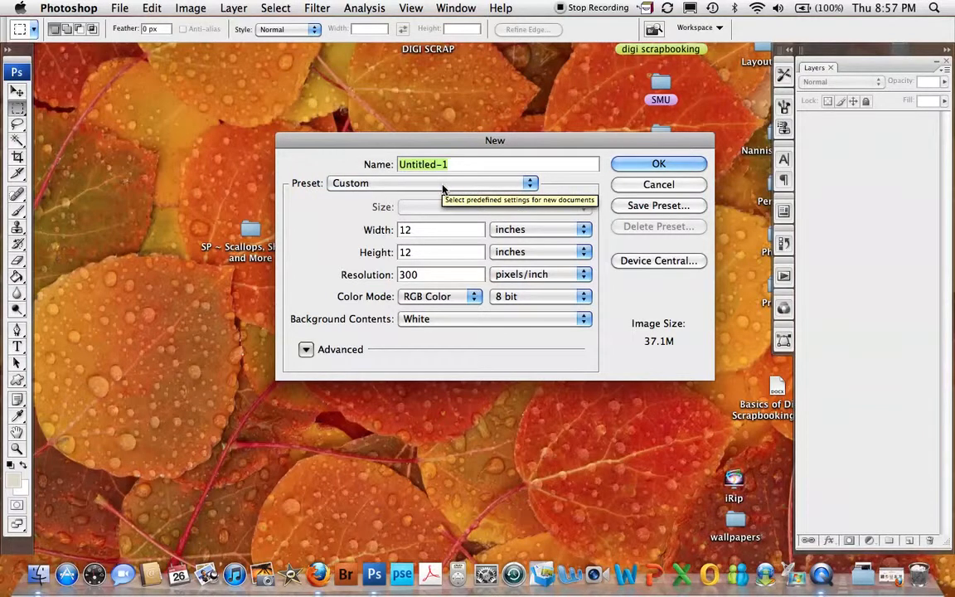
click(530, 183)
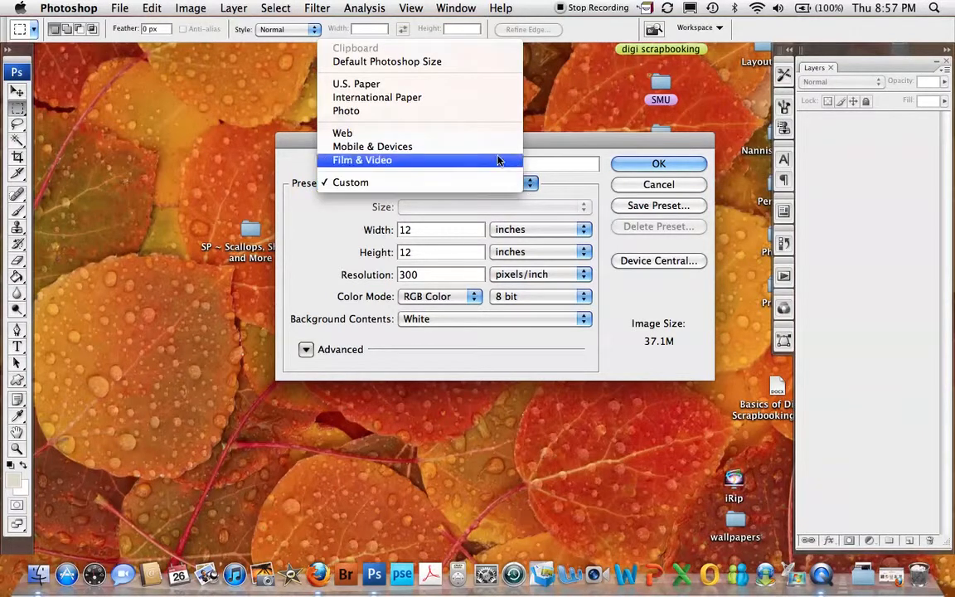
click(482, 186)
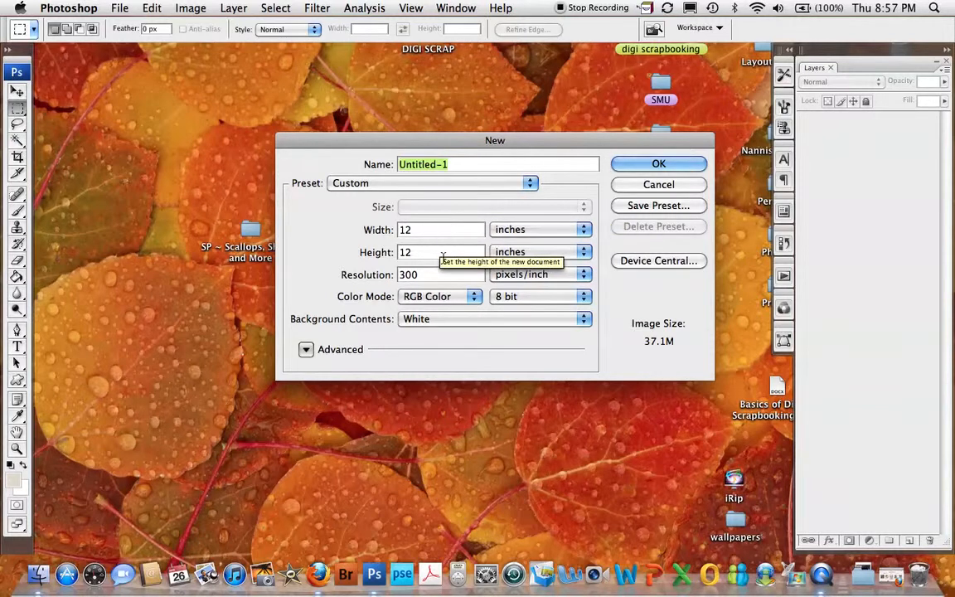
- Create the document at 12 × 12 inches and 300 pixels/inch in RGB Color with White background contents
click(585, 230)
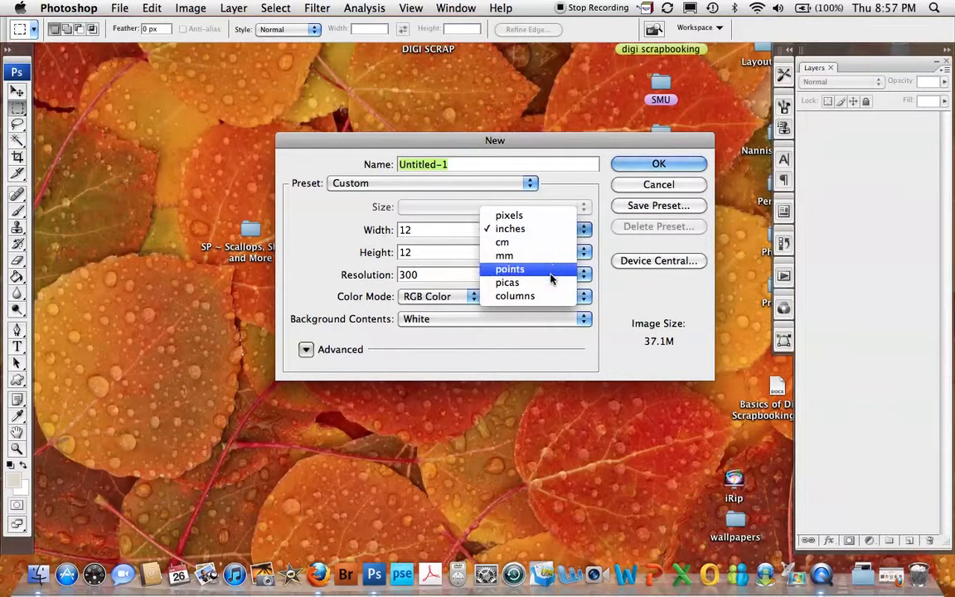
click(542, 231)
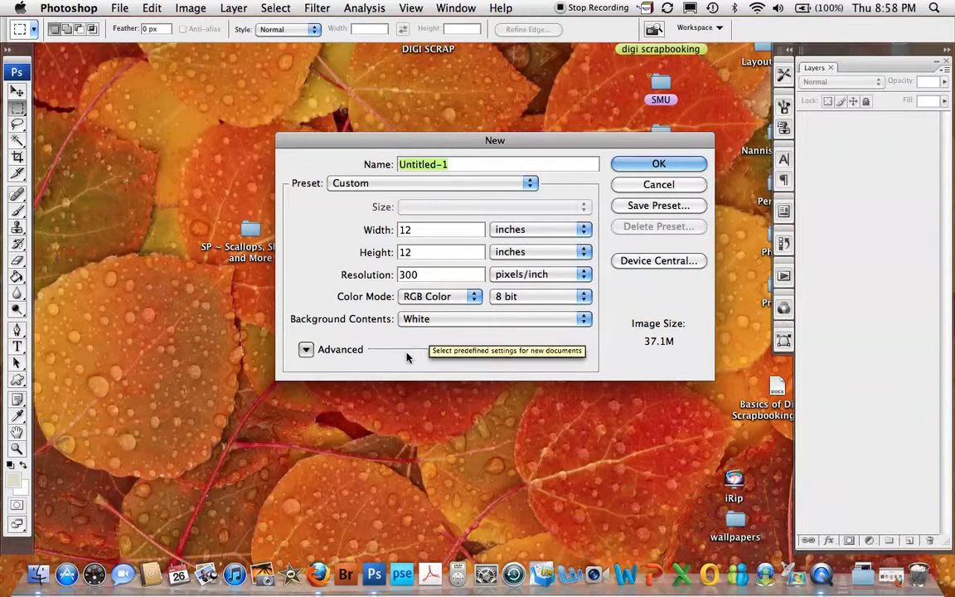
click(582, 322)
click(582, 321)
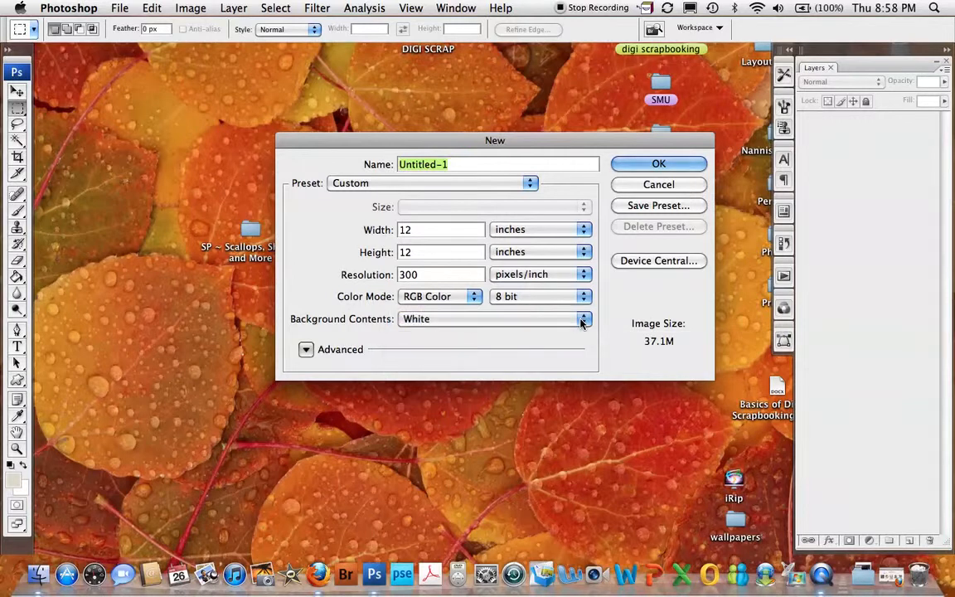
click(649, 164)
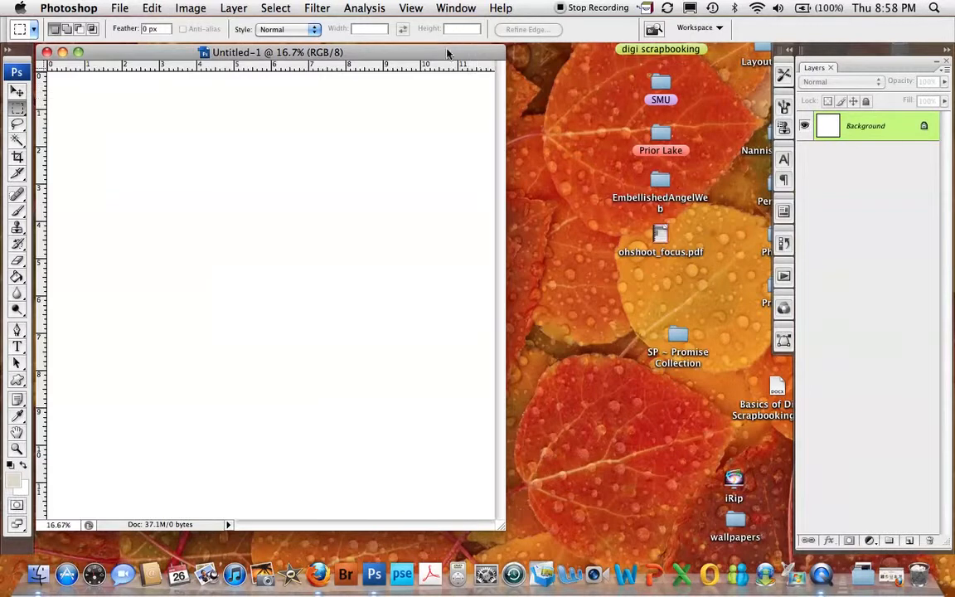
- Move the blank document's window away from the tools, enlarge it around the whole page, and check the Rulers display option
drag(439, 52, 513, 52)
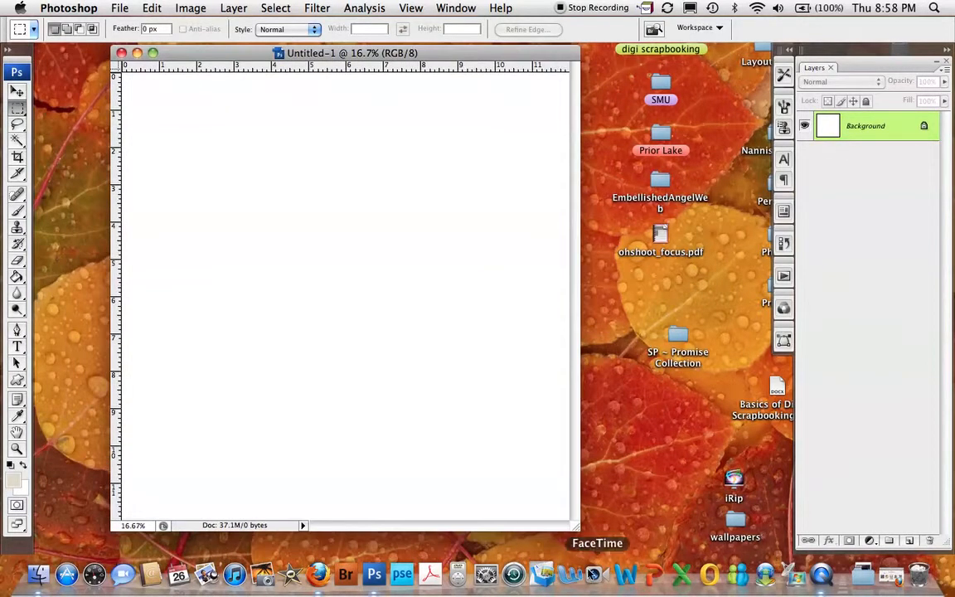
drag(575, 530, 618, 552)
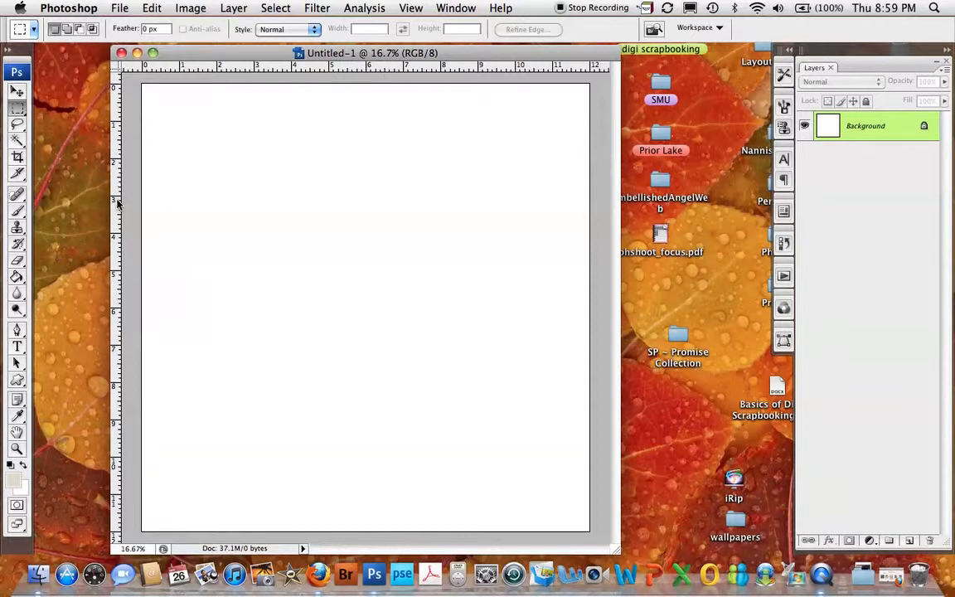
click(409, 7)
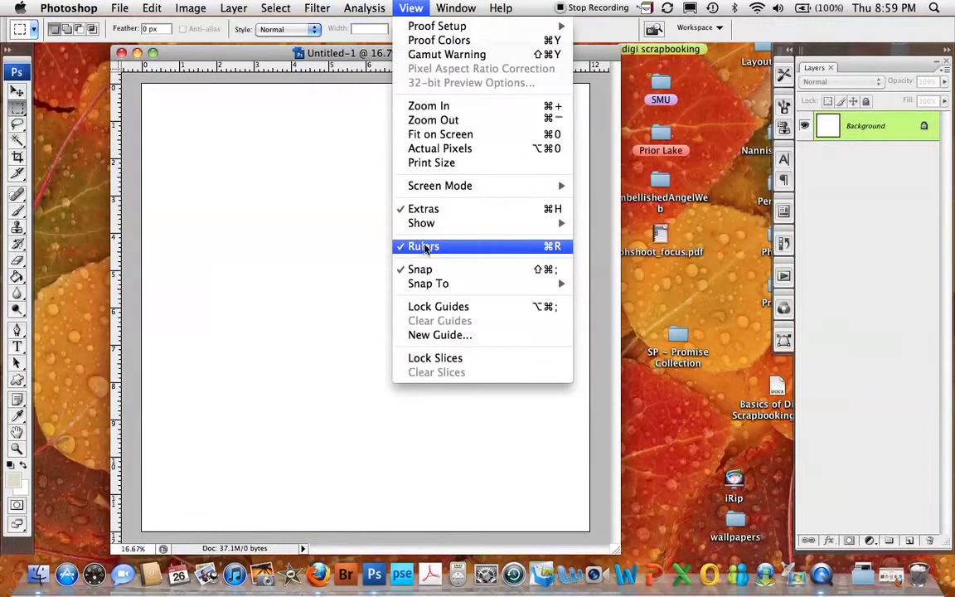
click(420, 12)
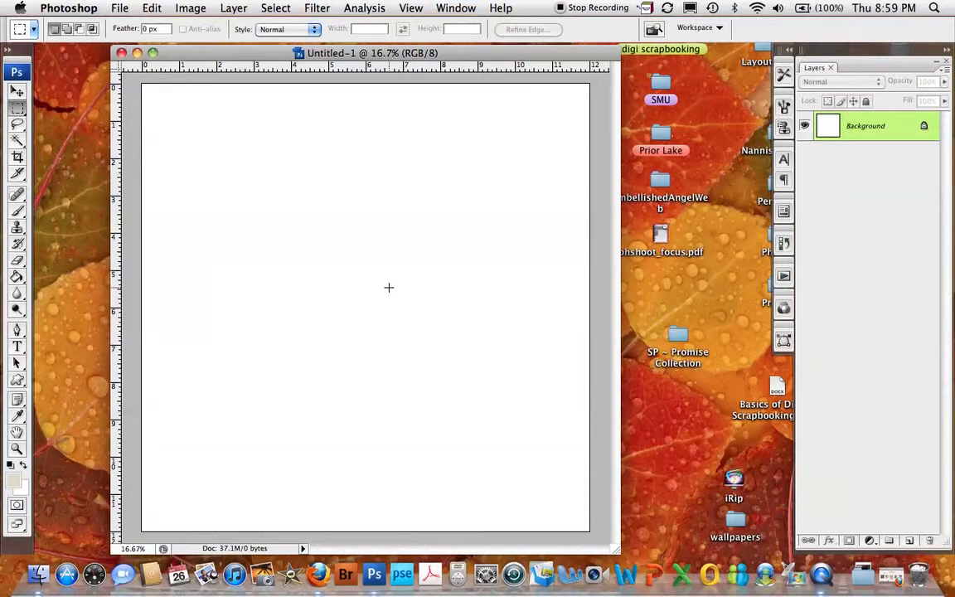
- Open the recent file hollyshowerpage1.jpg as an example layout, then minimize its window
click(114, 10)
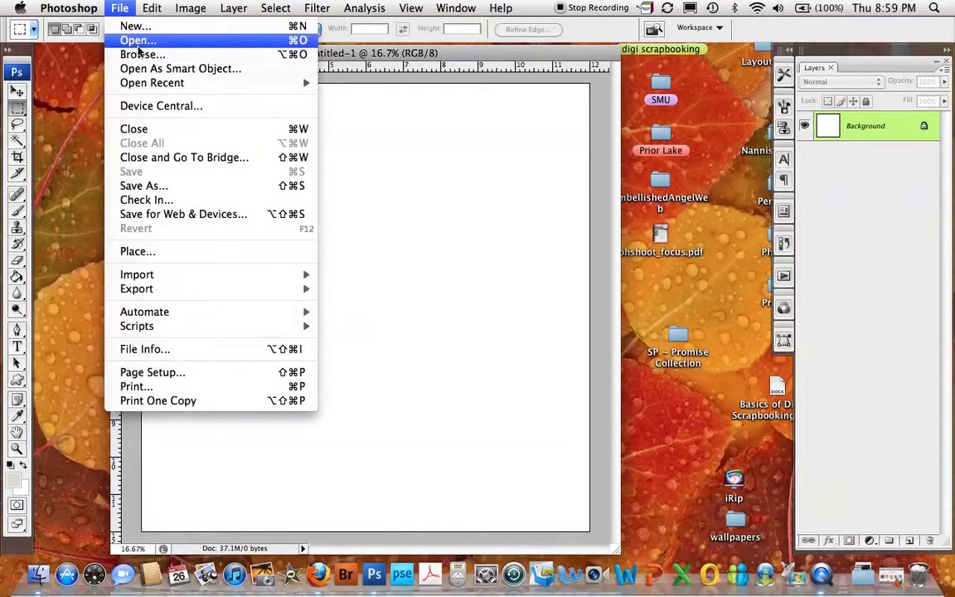
mouse_move(154, 82)
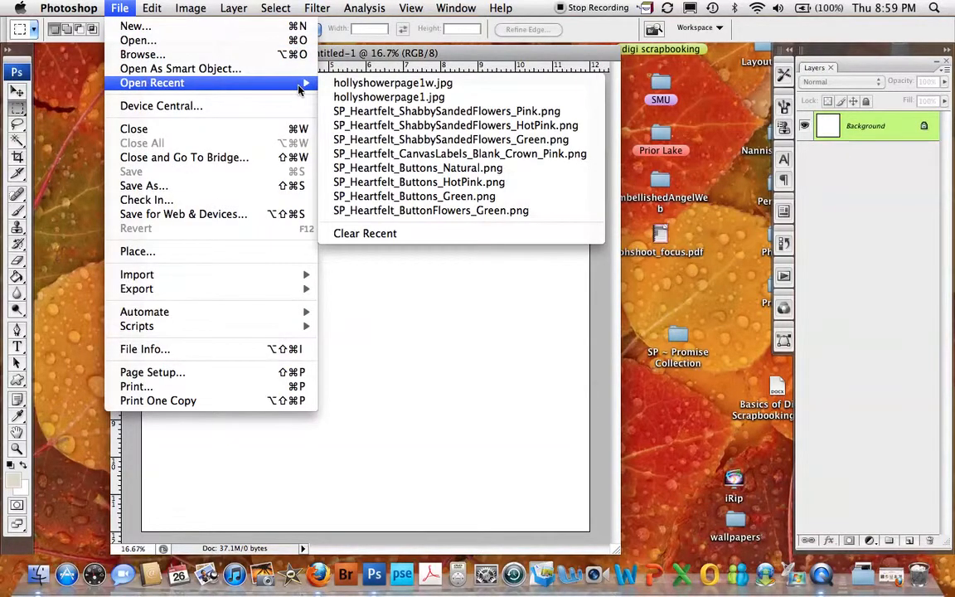
click(347, 97)
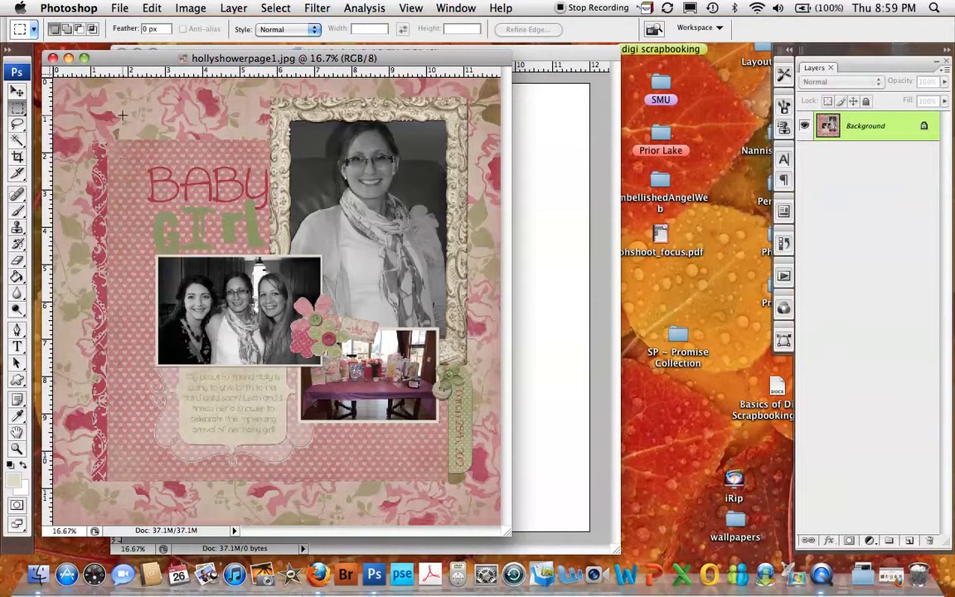
click(69, 58)
- Start opening files and browse to the SP ~ Heartfelt folder on the DIGI SCRAP drive, showing its contents as icons
click(118, 7)
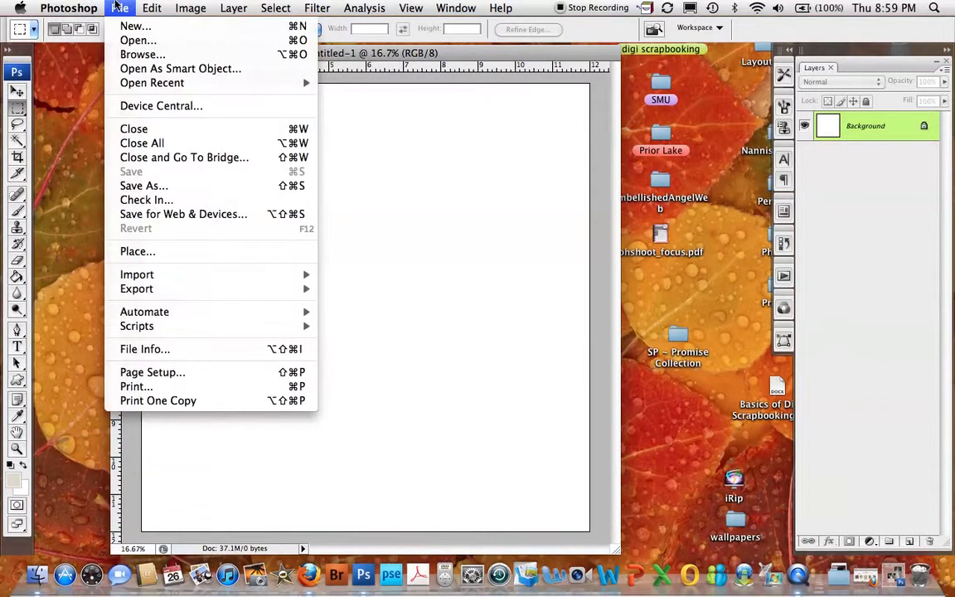
click(130, 39)
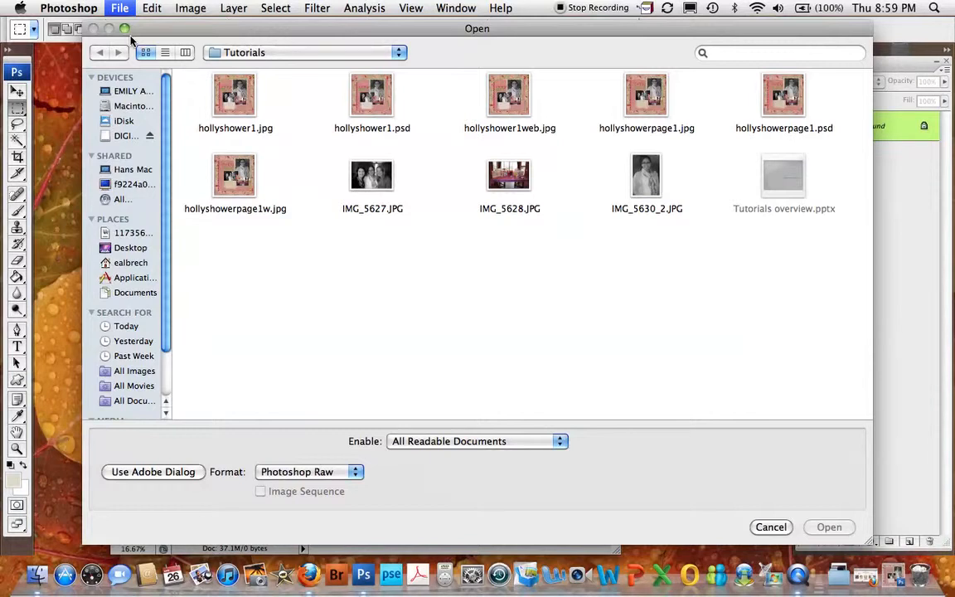
click(122, 136)
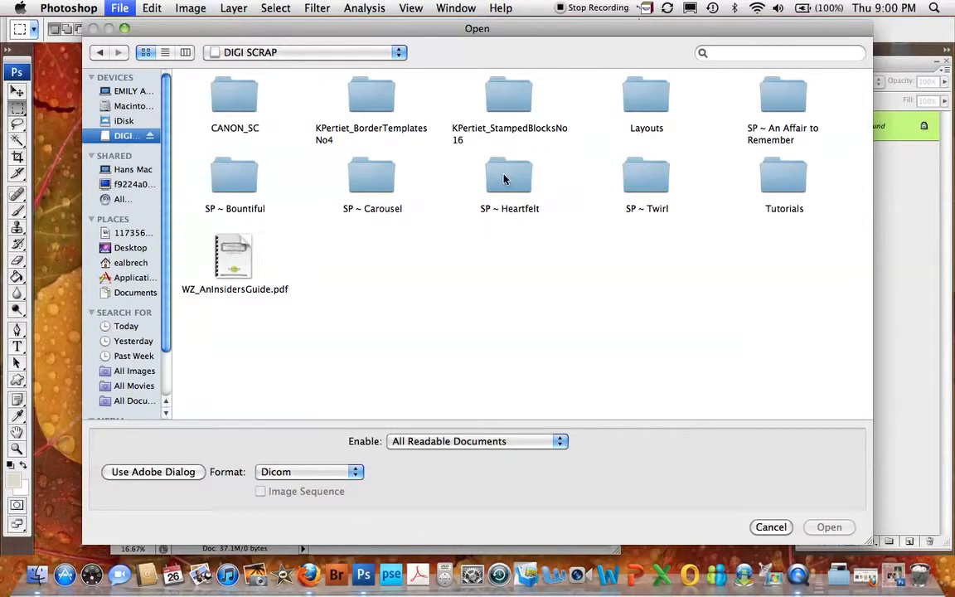
double_click(503, 179)
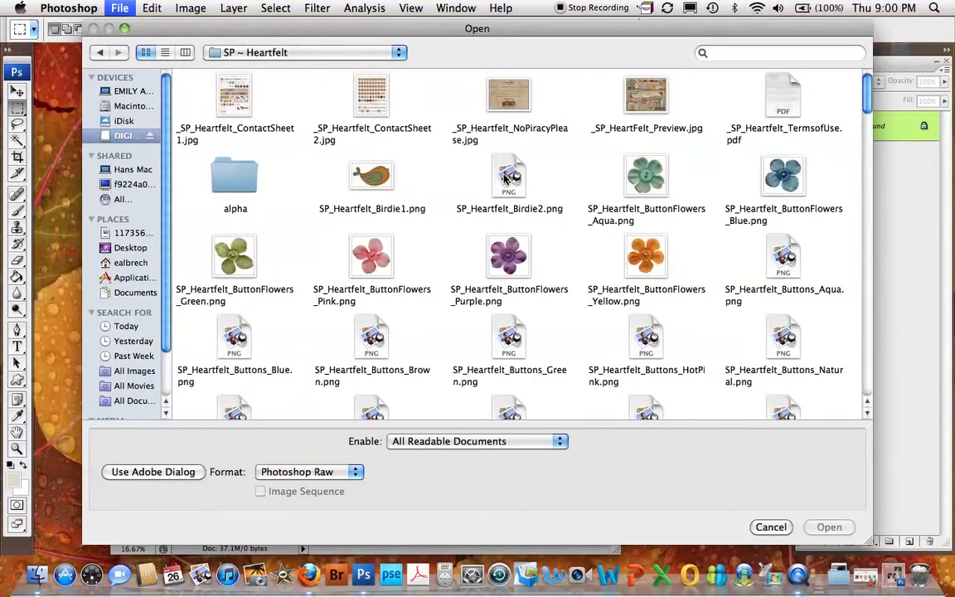
click(165, 53)
click(145, 53)
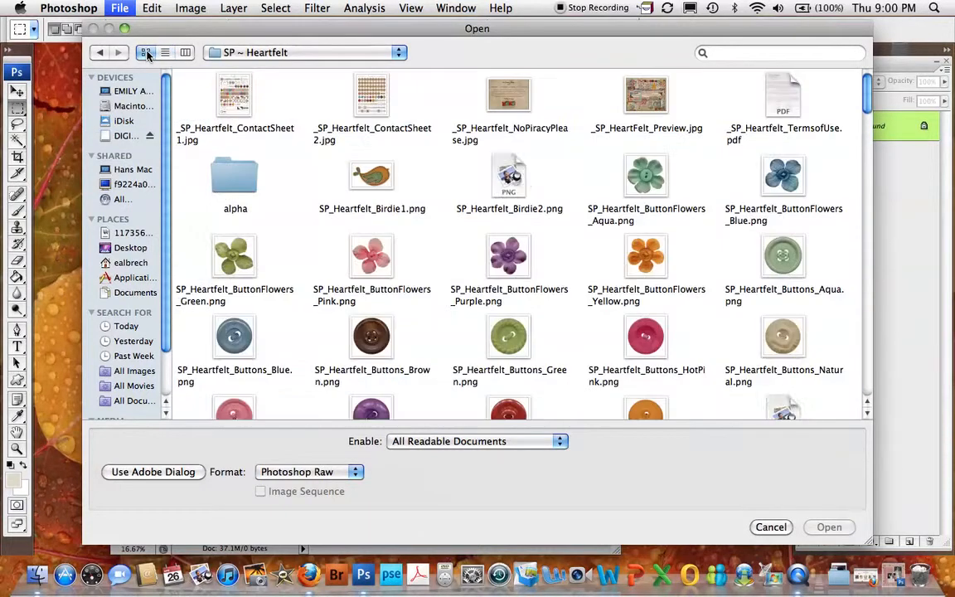
click(165, 53)
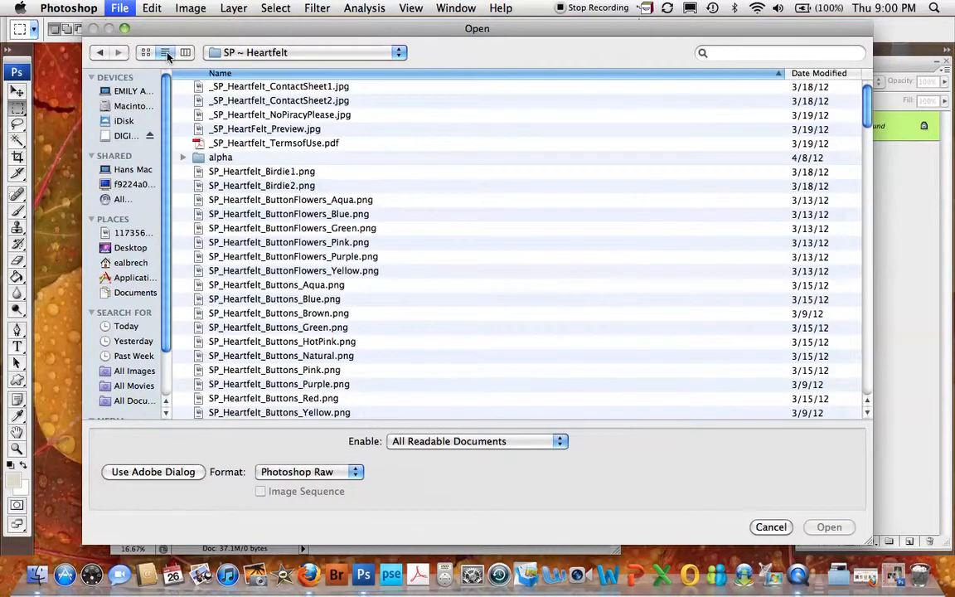
click(146, 53)
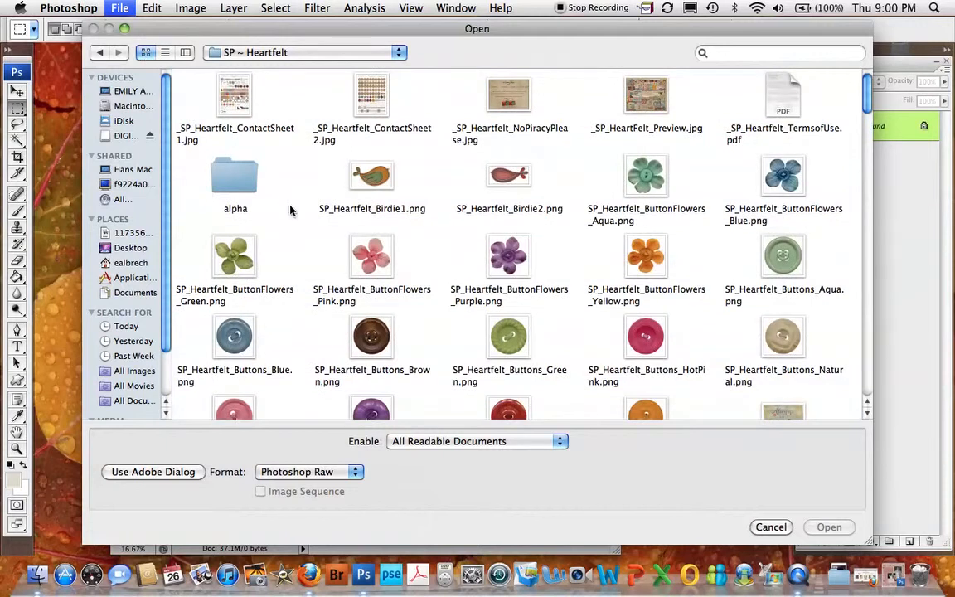
- Open the papers SP_Heartfelt_Papers_AbstractFloral.jpg and SP_Heartfelt_Papers_BlushHearts.jpg together
scroll(290, 211, down, 2)
scroll(290, 211, down, 10)
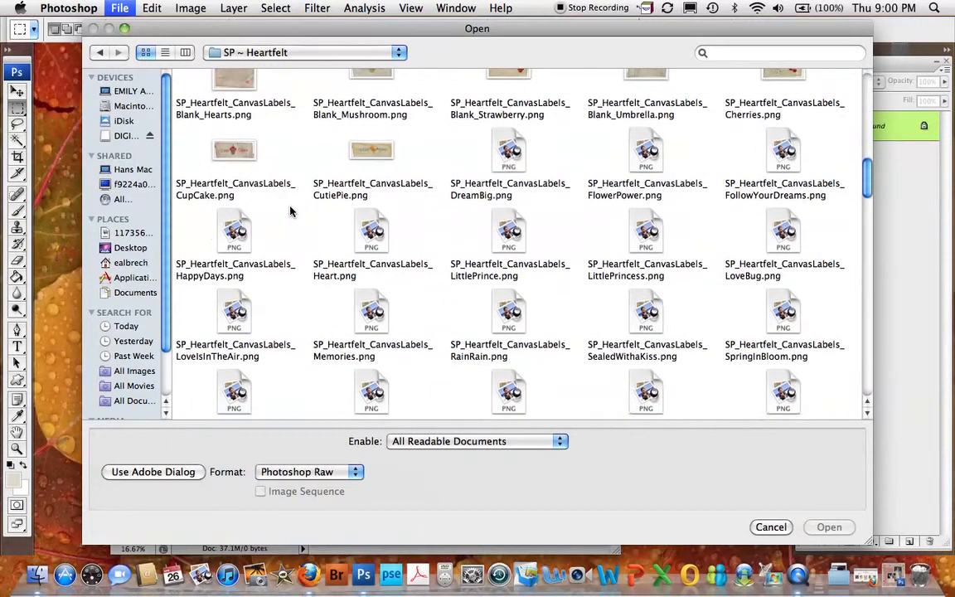
scroll(290, 211, down, 8)
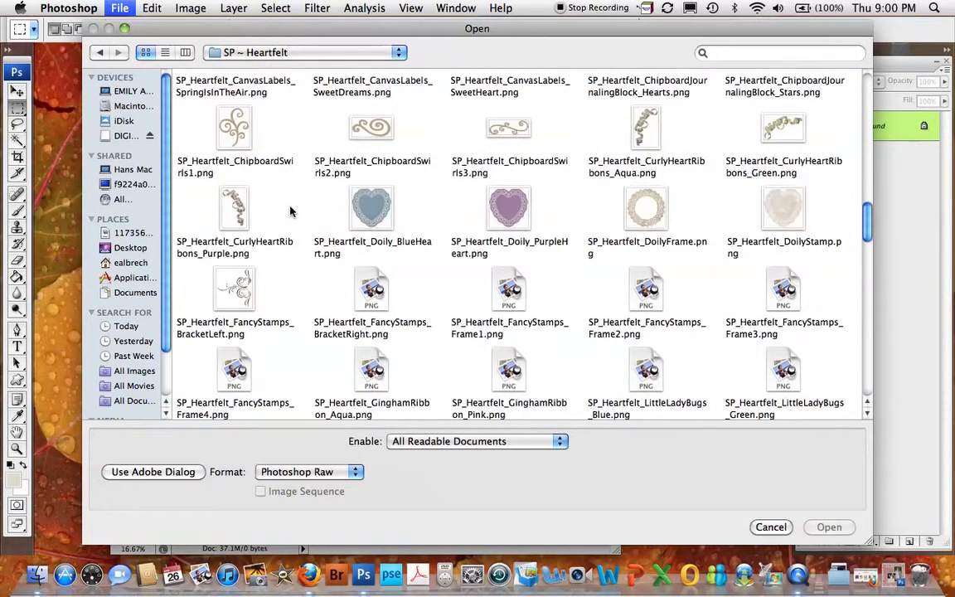
scroll(290, 210, down, 6)
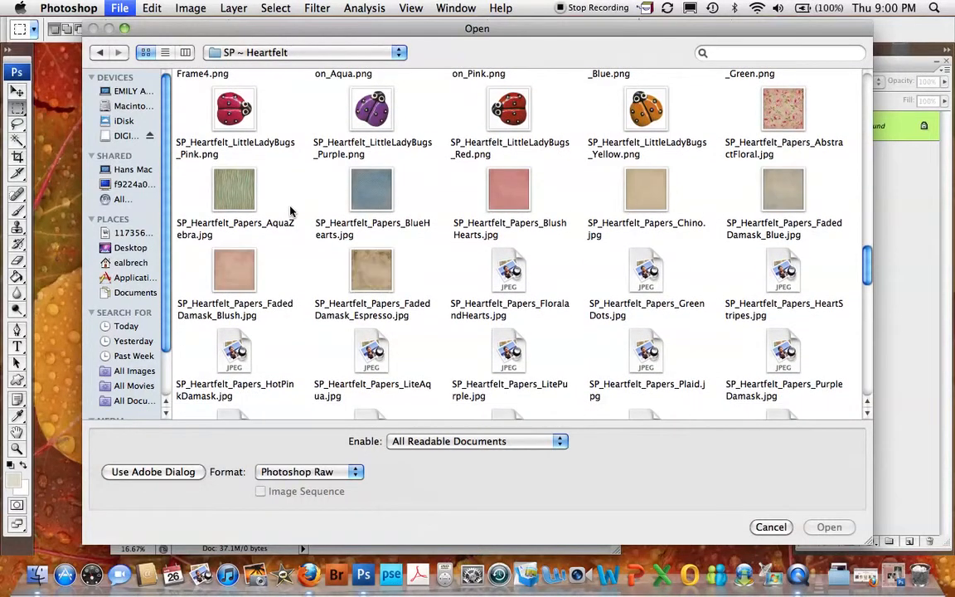
scroll(291, 211, up, 1)
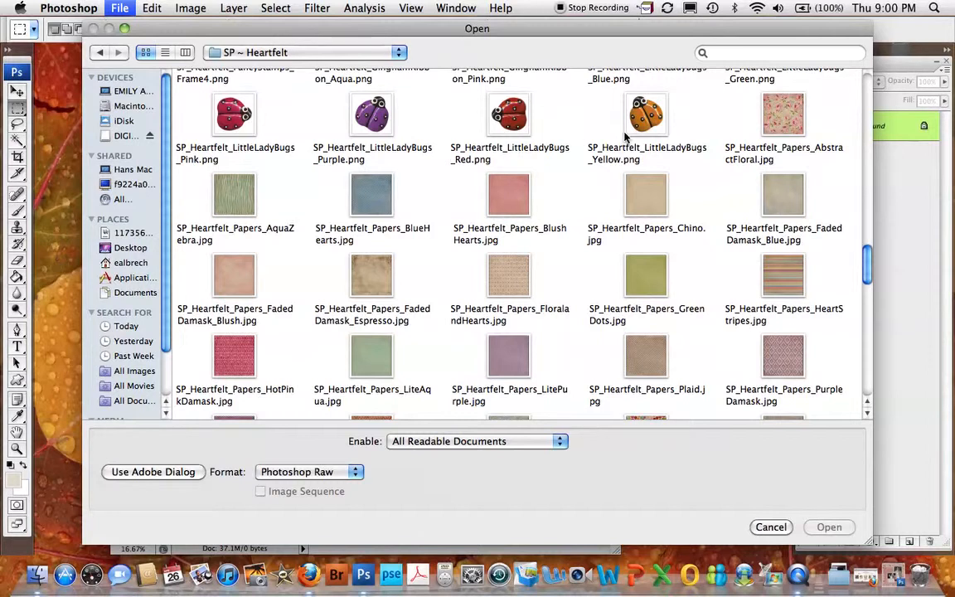
click(774, 120)
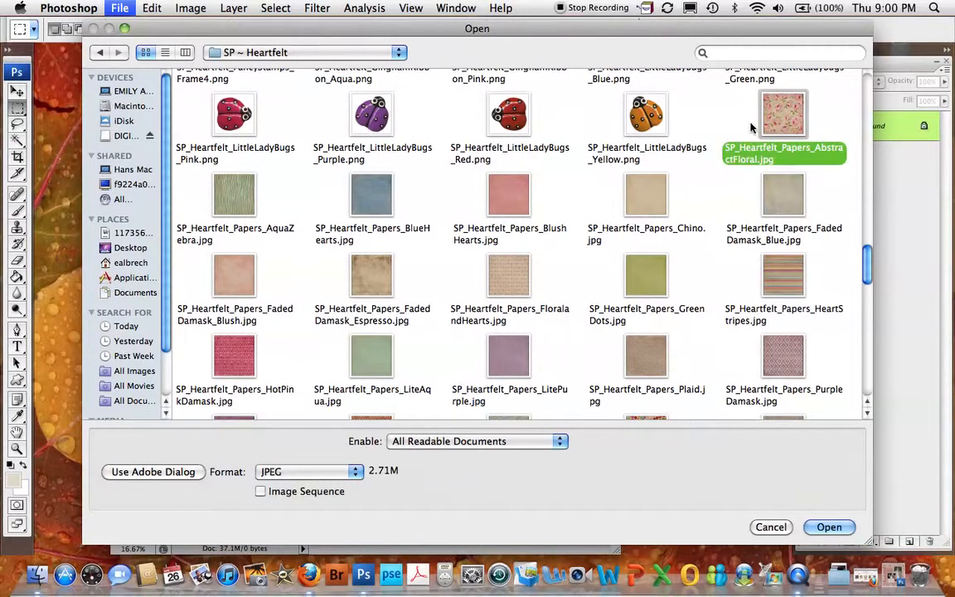
super+click(513, 197)
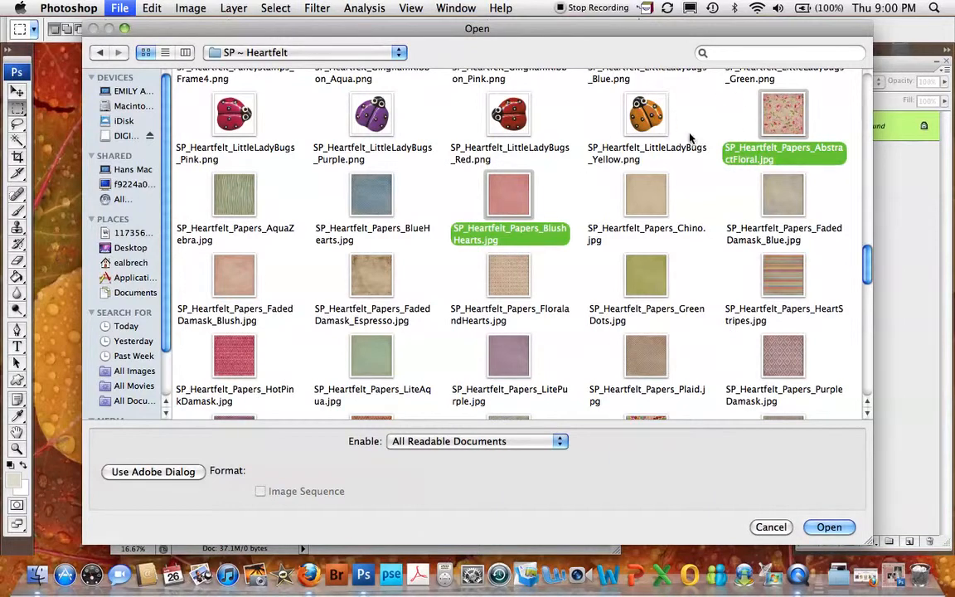
click(709, 147)
click(770, 126)
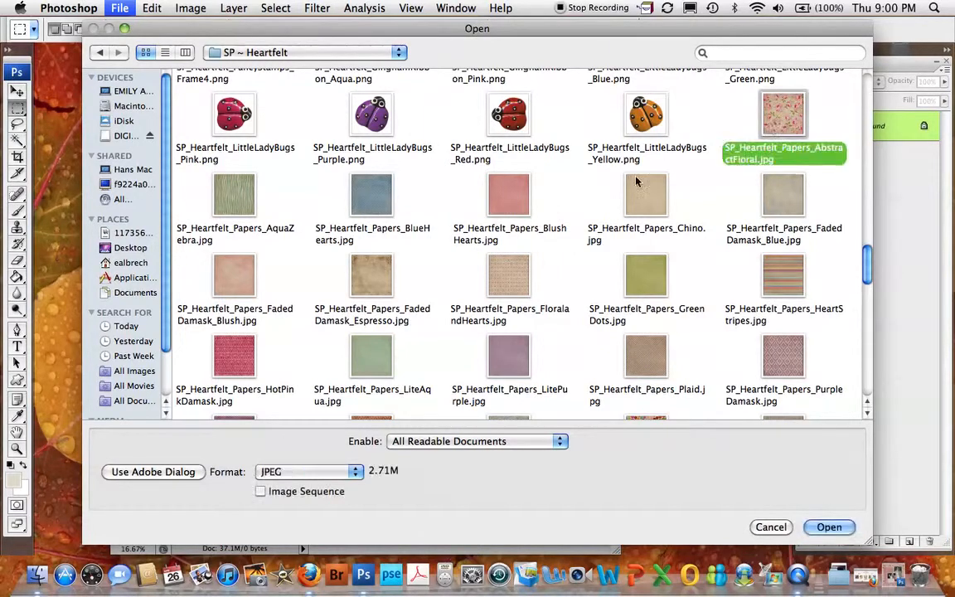
super+click(508, 198)
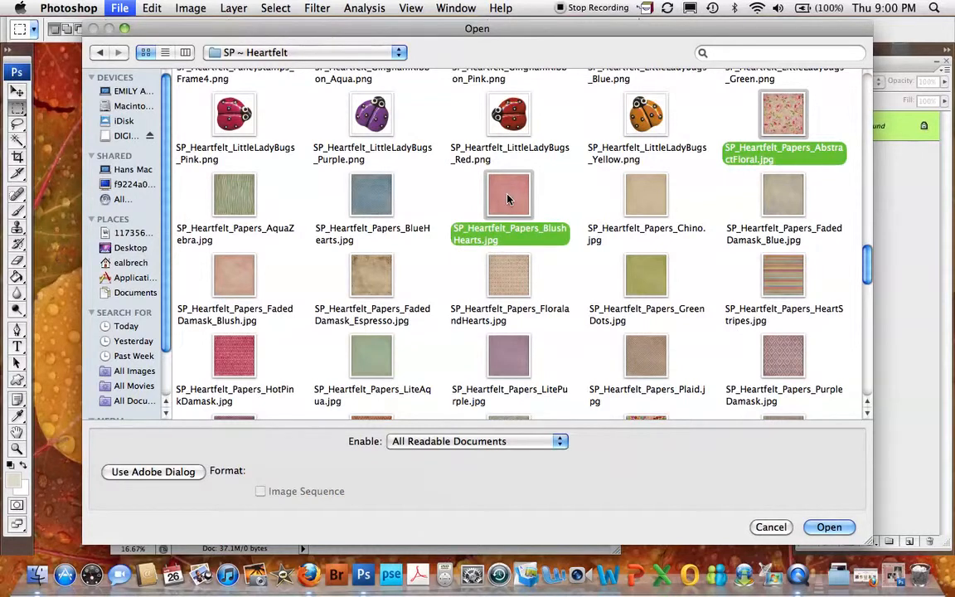
click(828, 527)
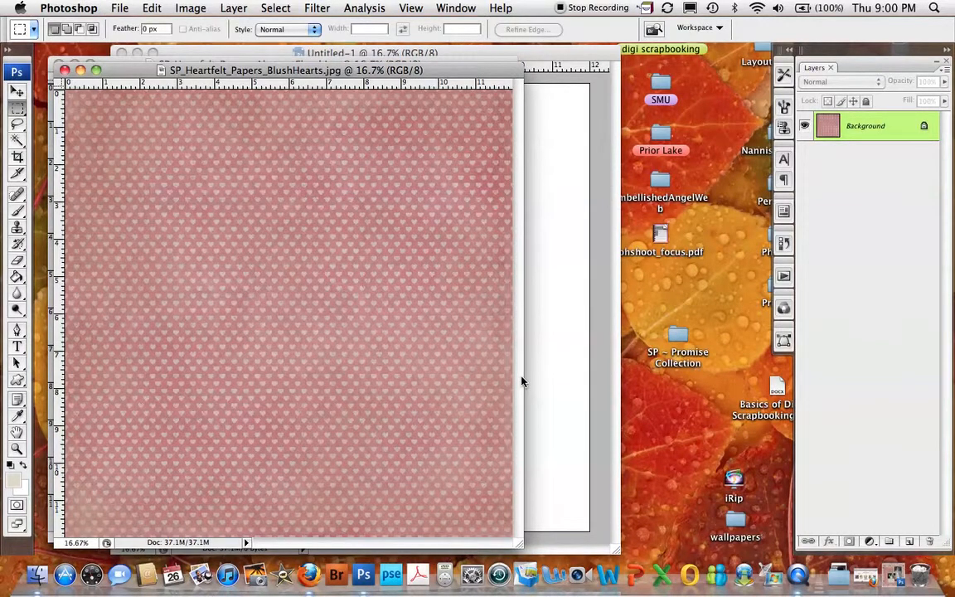
- Copy the AbstractFloral paper onto the blank Untitled-1 page so it covers the whole page, then close the paper's file
drag(277, 73, 187, 201)
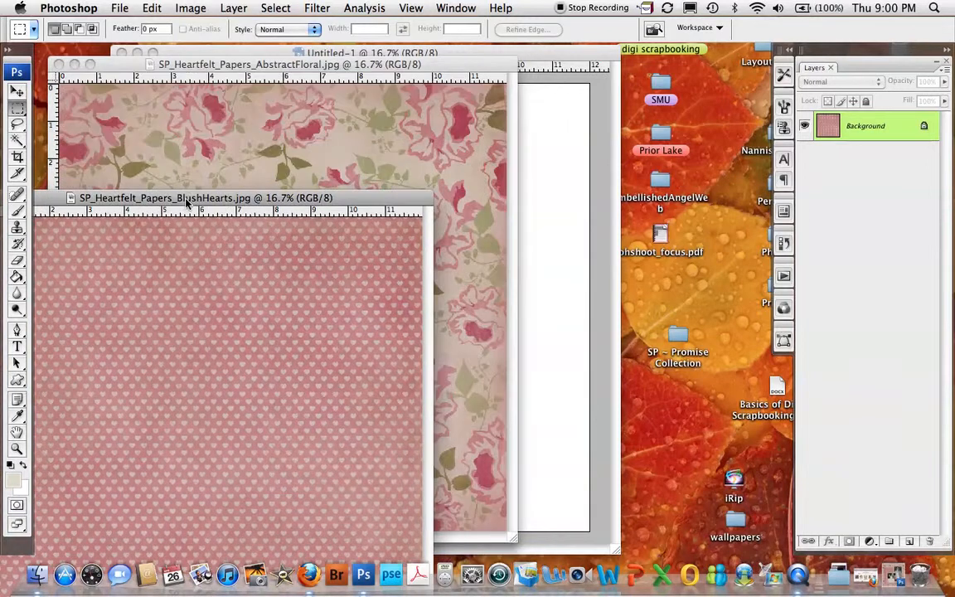
click(234, 171)
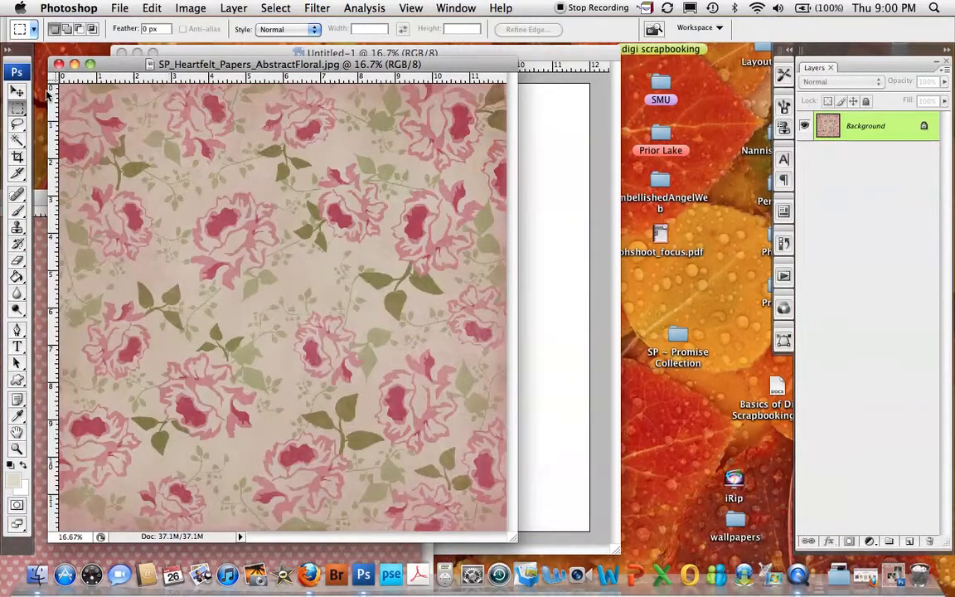
click(17, 91)
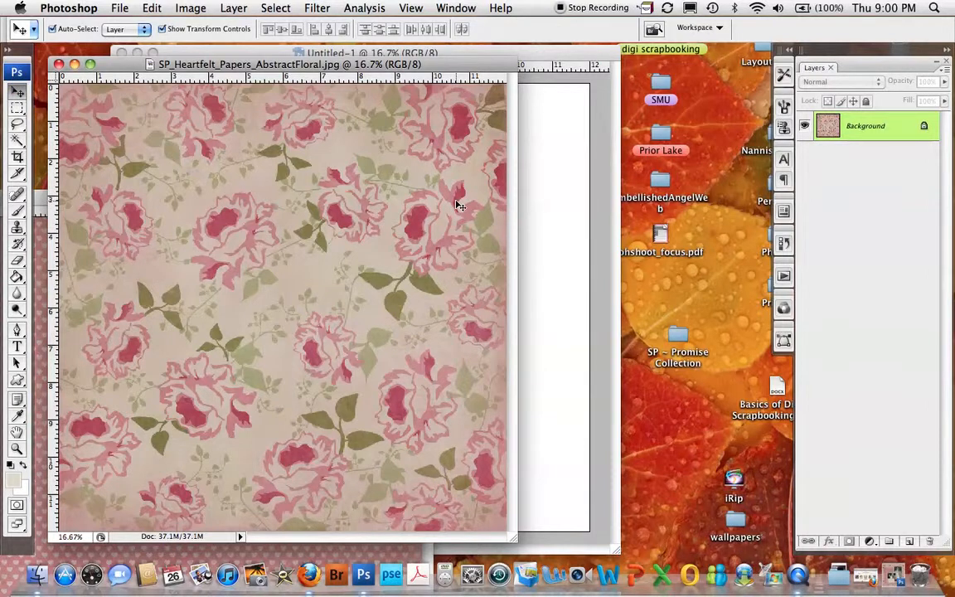
drag(458, 204, 482, 222)
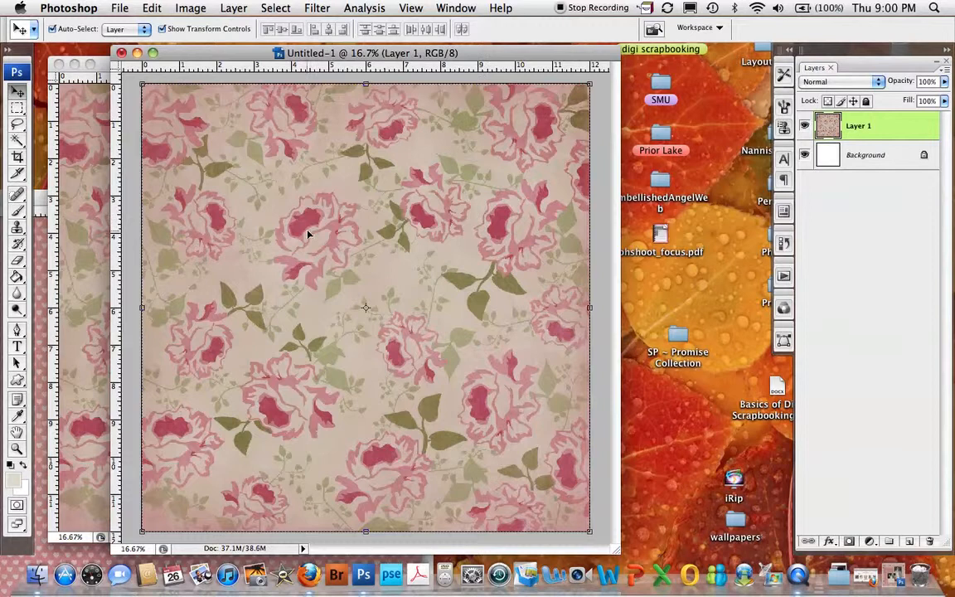
click(93, 181)
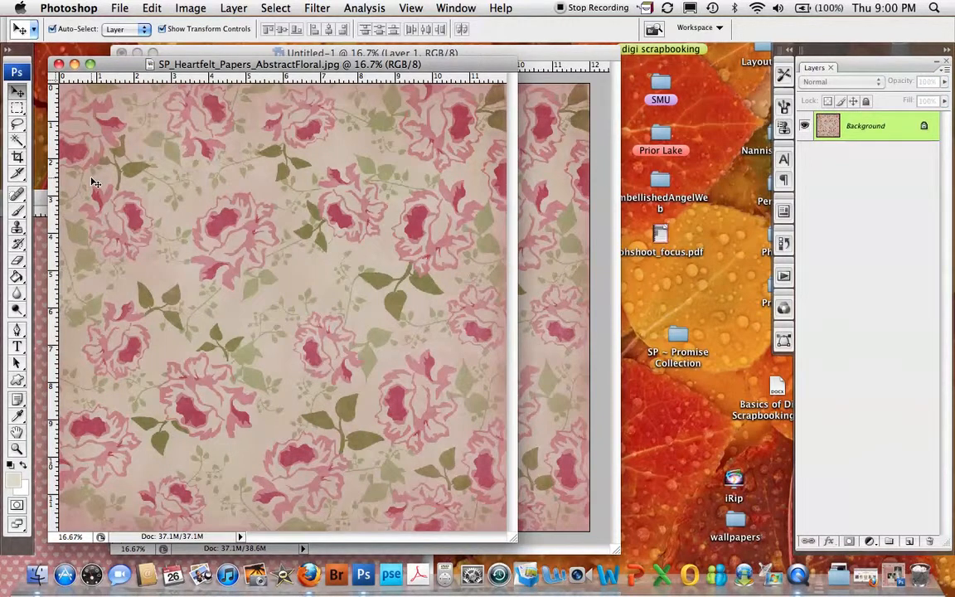
click(59, 65)
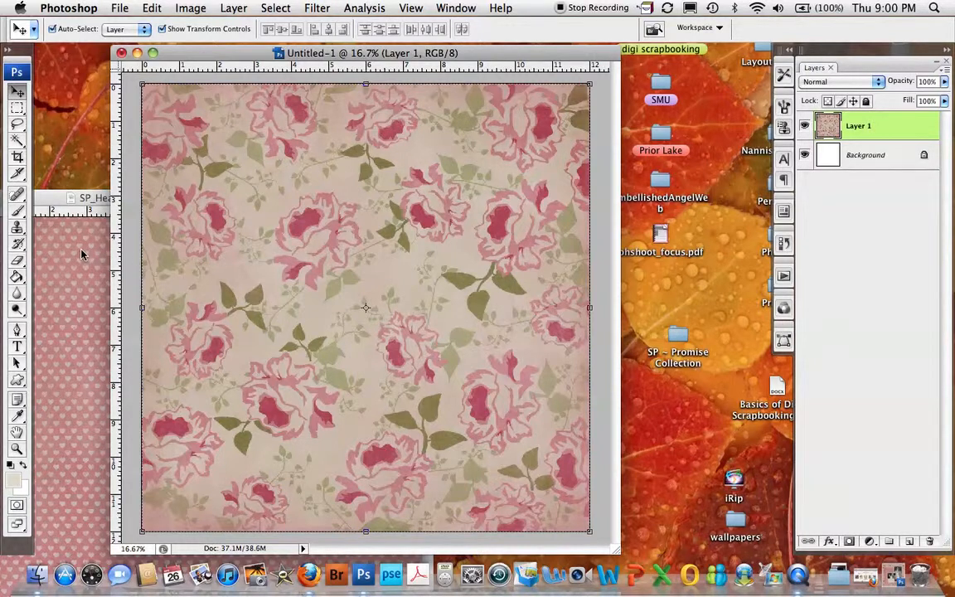
- Copy the BlushHearts paper onto the scrapbook page above the floral paper, then close the BlushHearts file
click(72, 223)
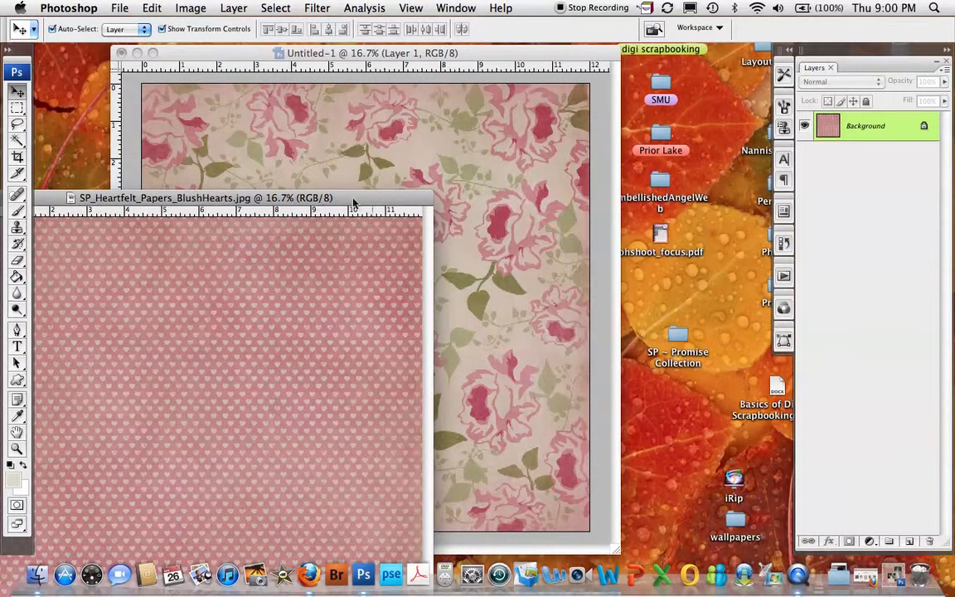
drag(347, 198, 476, 88)
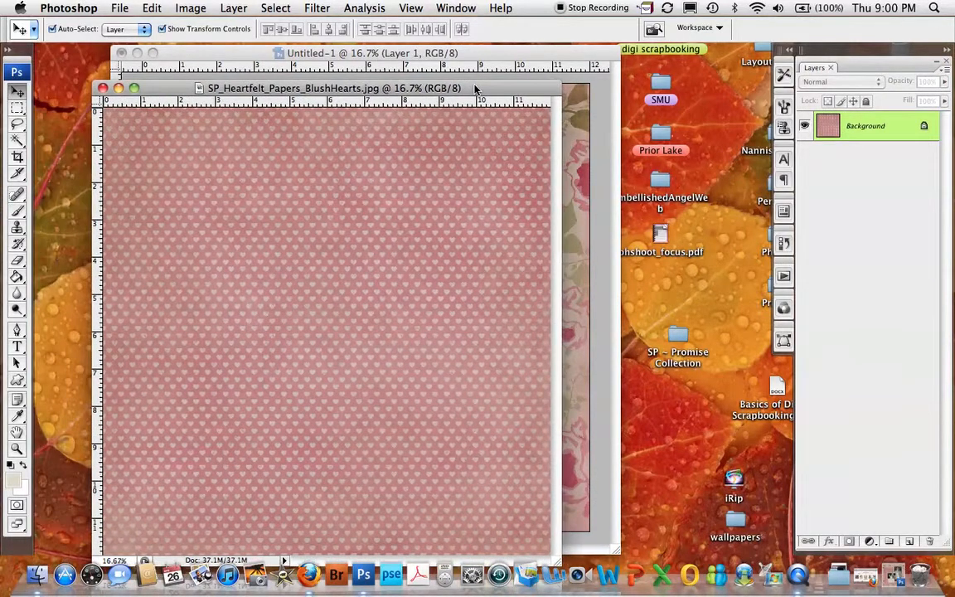
drag(244, 91, 212, 84)
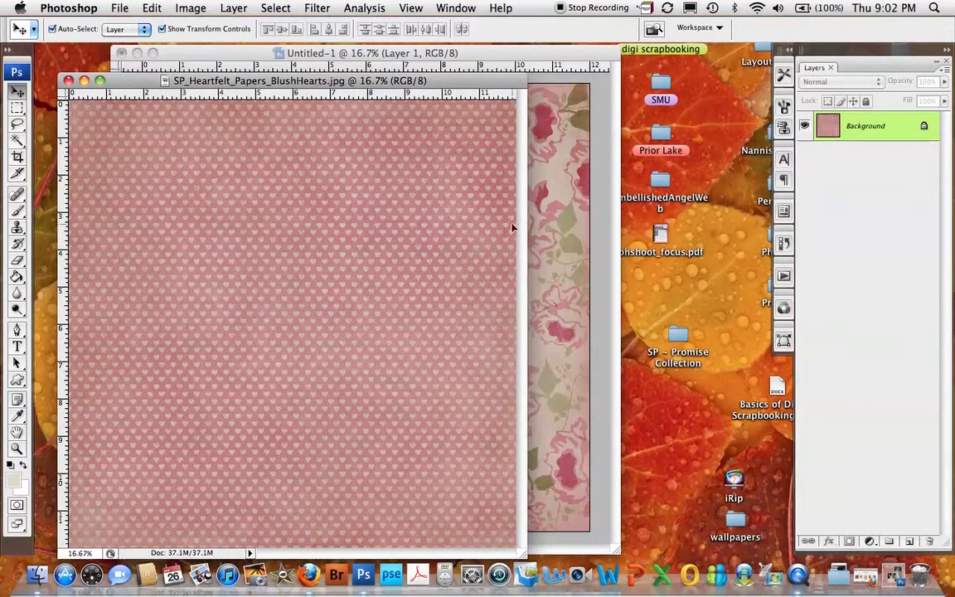
drag(524, 223, 537, 207)
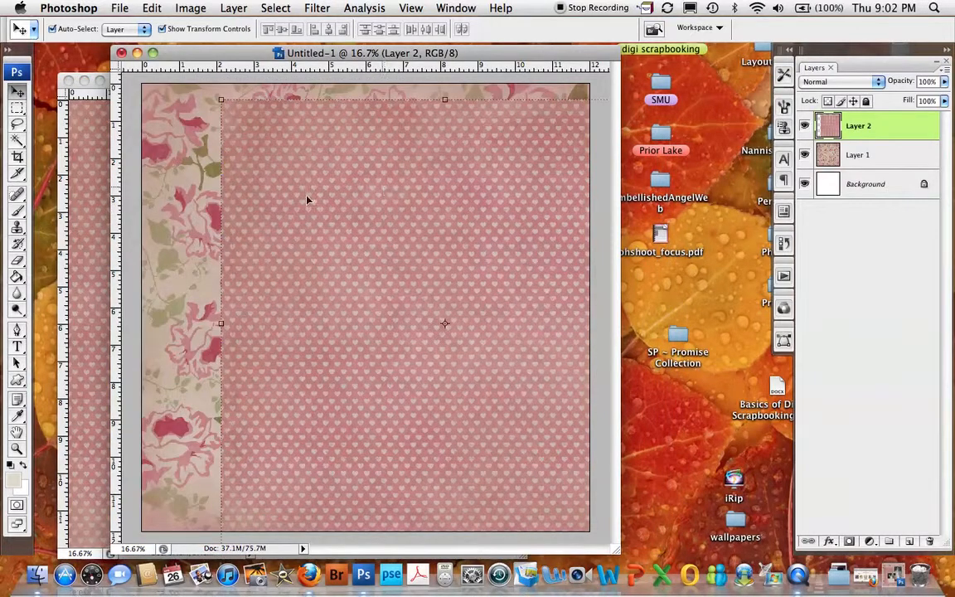
click(102, 158)
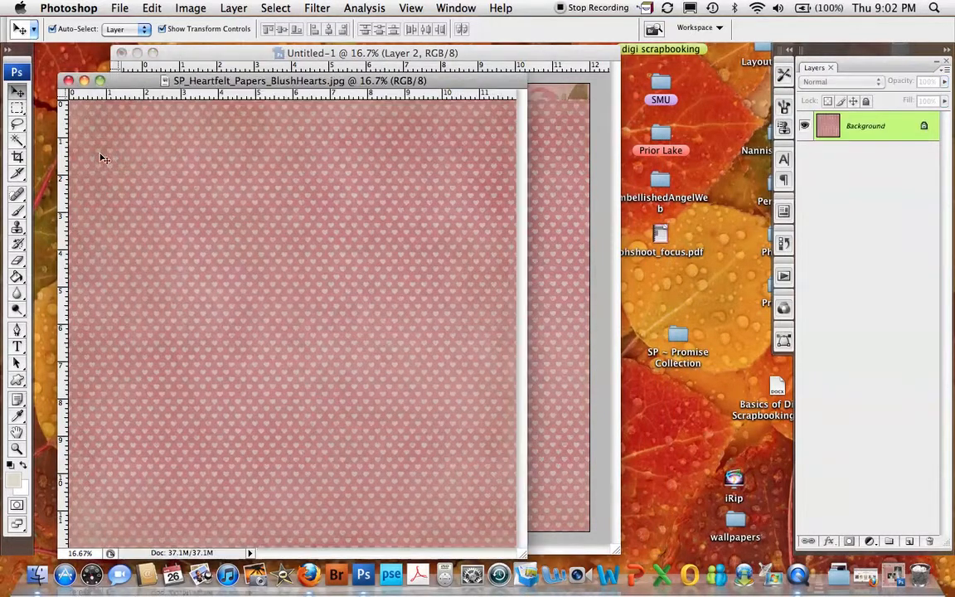
click(68, 81)
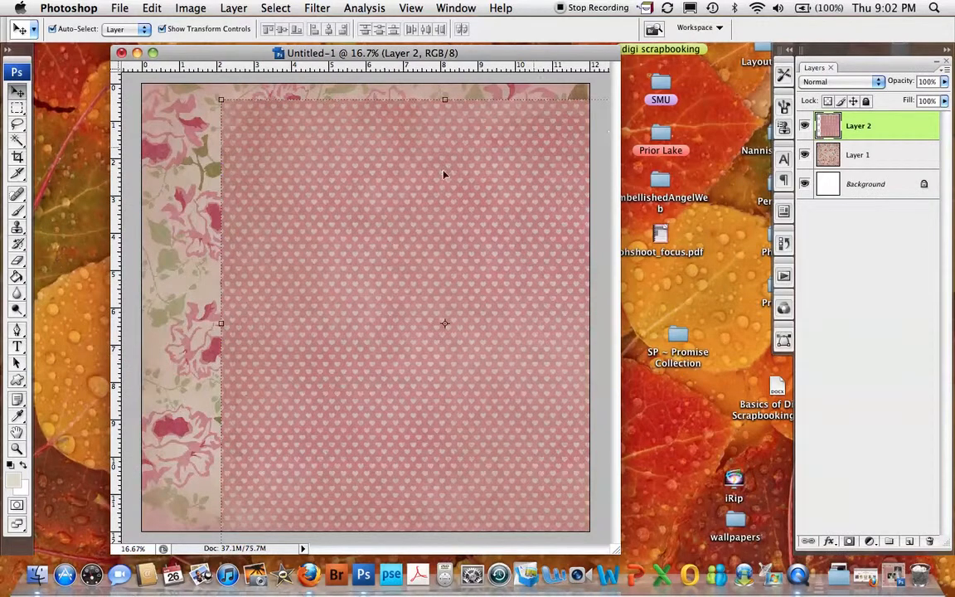
- Reposition the hearts paper on the page and scale it proportionally to about 76.7%
drag(336, 197, 258, 182)
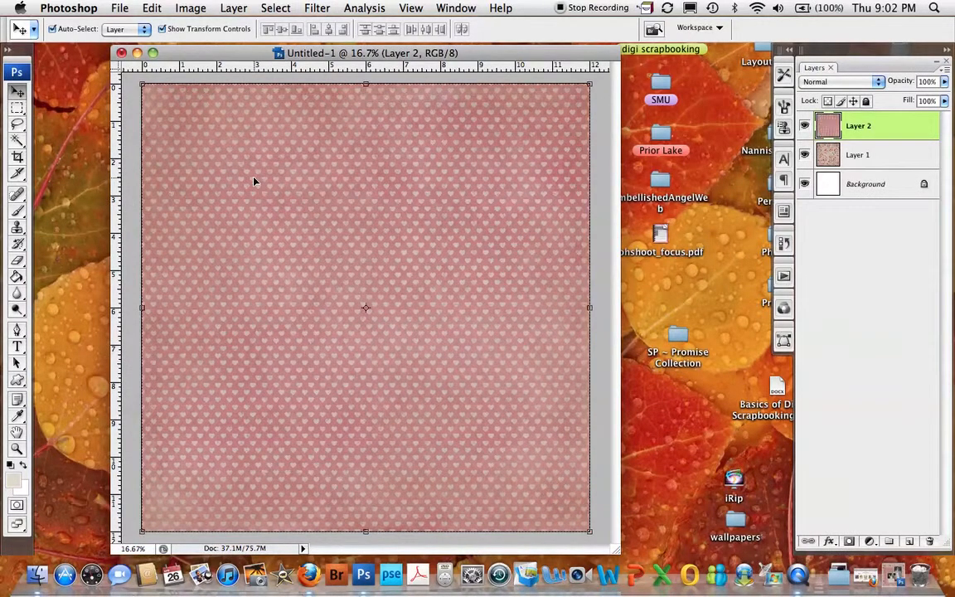
mouse_move(283, 201)
mouse_down()
mouse_move(280, 240)
mouse_move(282, 203)
mouse_move(281, 240)
mouse_move(294, 187)
mouse_move(263, 152)
mouse_move(293, 198)
mouse_up()
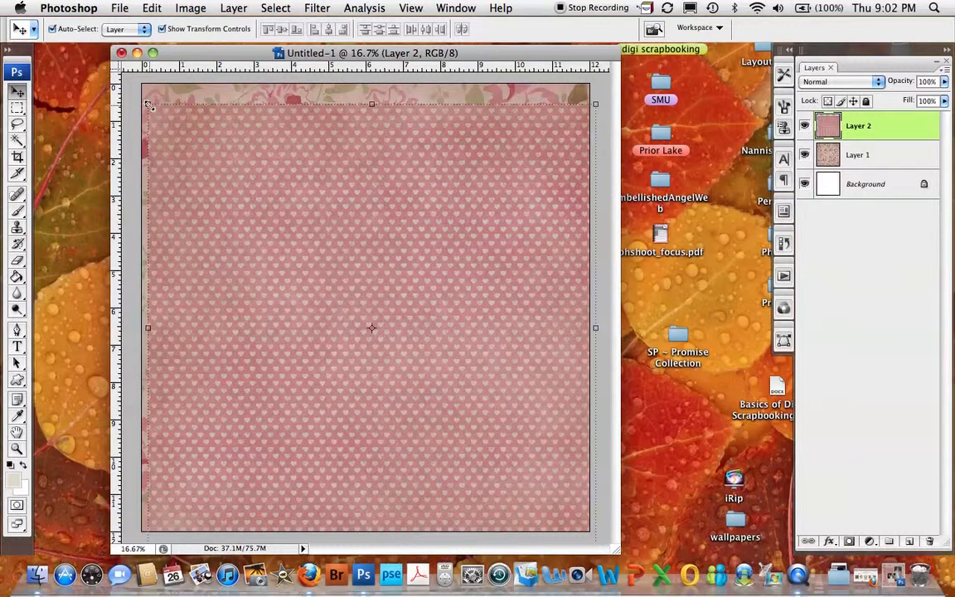
drag(148, 104, 278, 187)
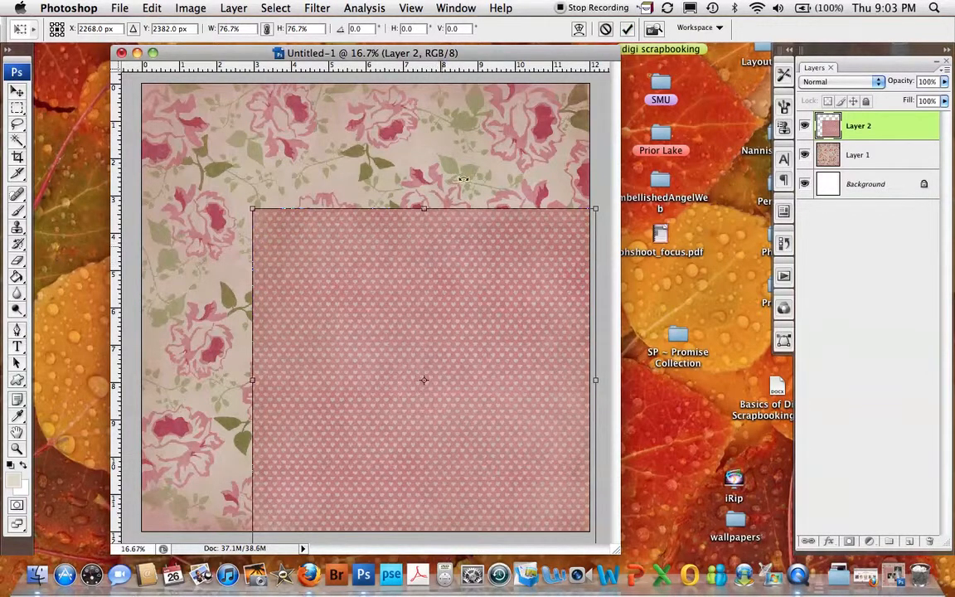
click(627, 29)
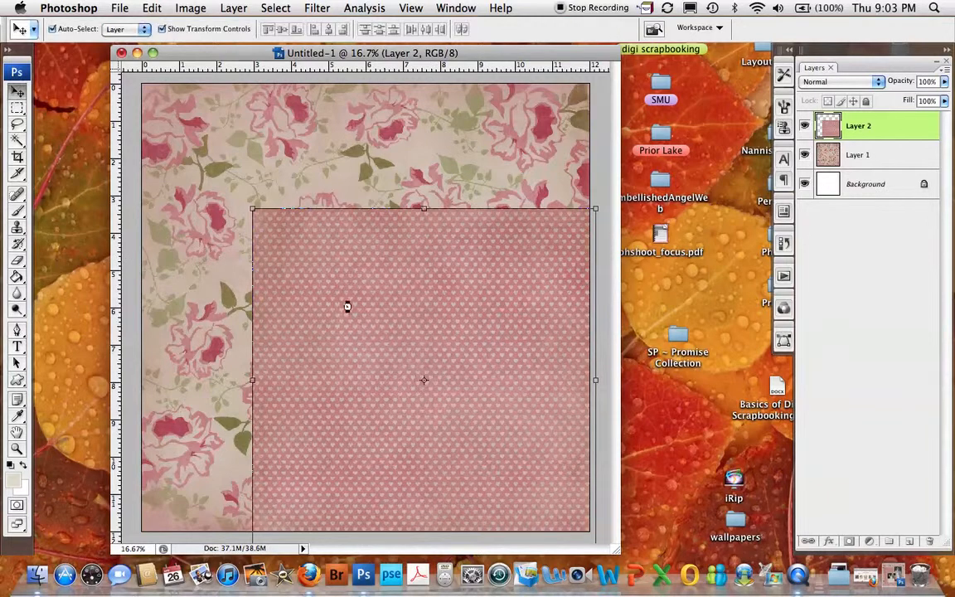
- Move the hearts paper to the middle of the page, enlarge it proportionally to about 102.8%, and recentre it
drag(352, 297, 297, 230)
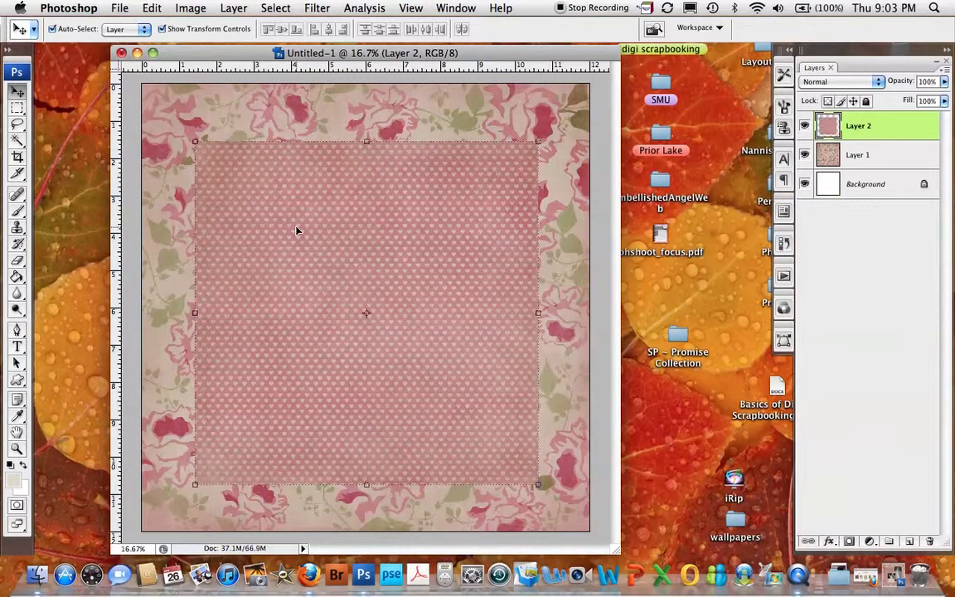
drag(537, 484, 547, 493)
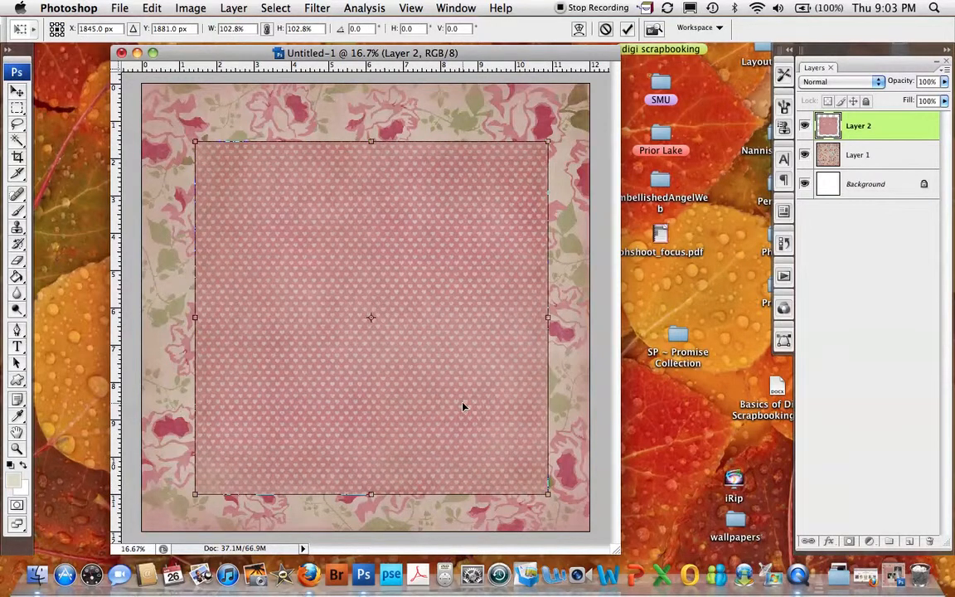
drag(463, 406, 459, 399)
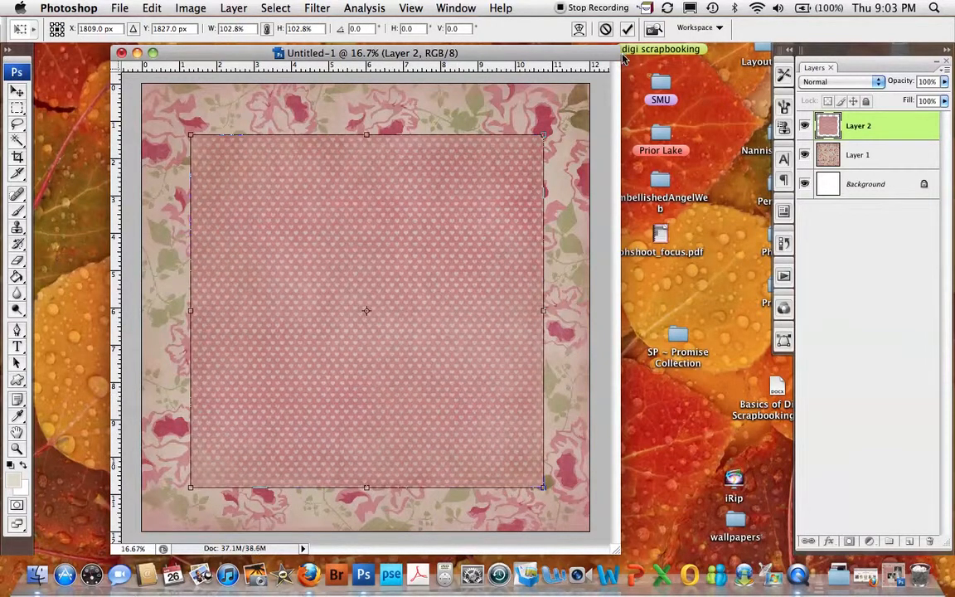
click(628, 28)
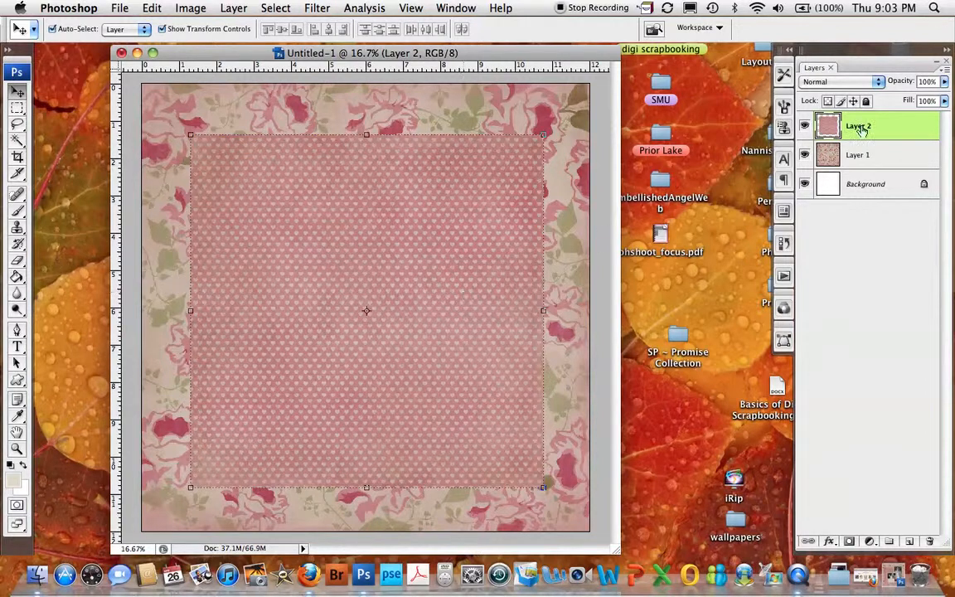
- Rename the floral paper's layer "rose paper" and the hearts paper's layer "hearts paper"
double_click(858, 155)
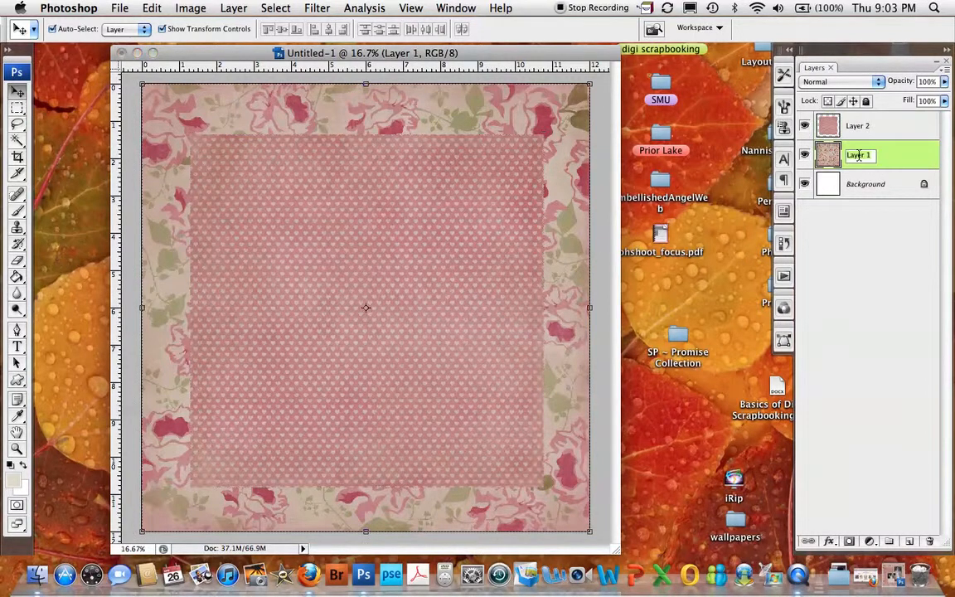
text(rose paper)
key(Return)
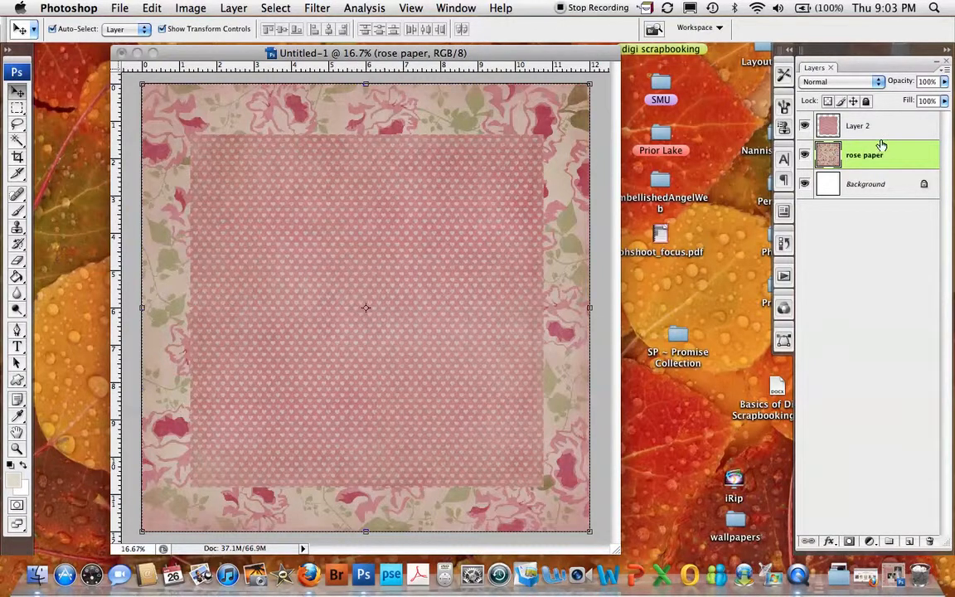
double_click(852, 128)
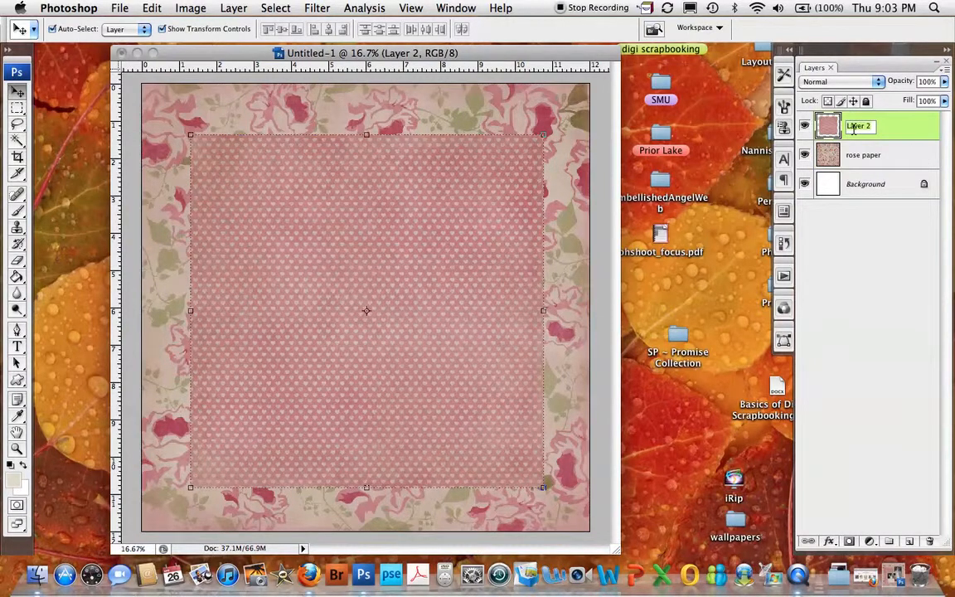
text(hearts paper)
key(Return)
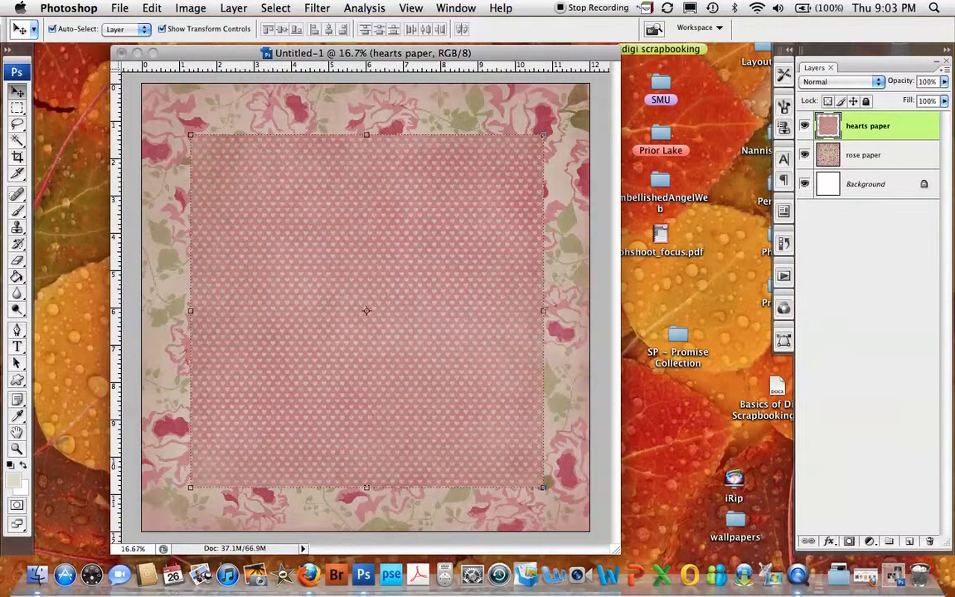
- Save the page as the layered Photoshop file hollyshower.psd in the Desktop's Tutorials folder, with maximized compatibility
click(119, 9)
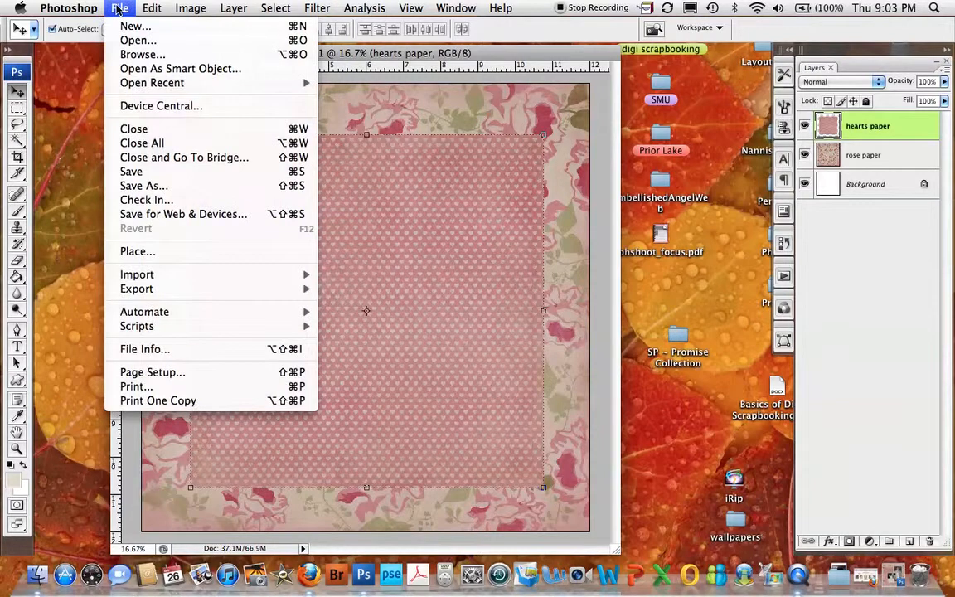
click(146, 187)
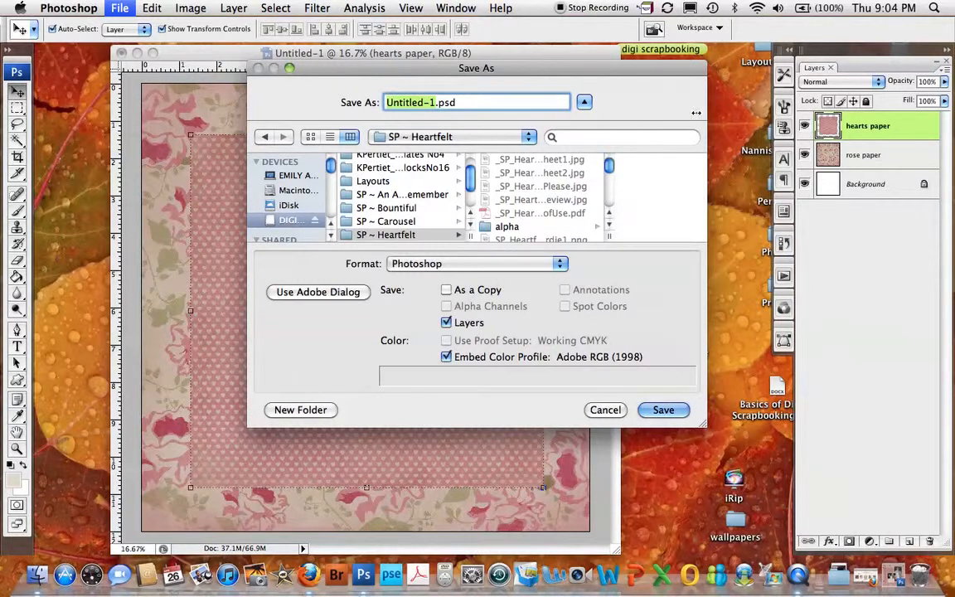
text(hoo)
key(BackSpace)
text(llyshower)
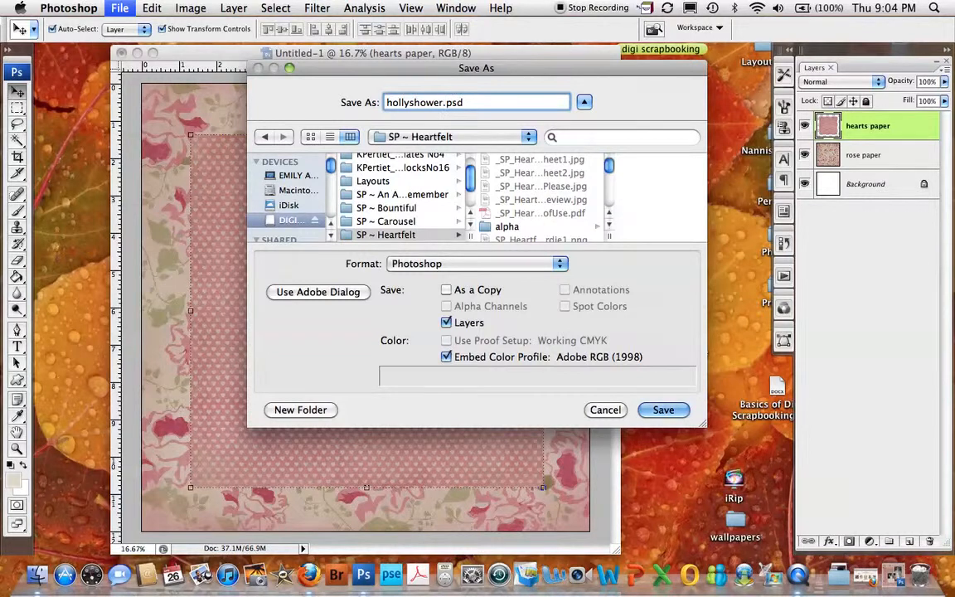
scroll(306, 207, down, 4)
click(296, 186)
scroll(369, 192, down, 5)
scroll(371, 193, down, 3)
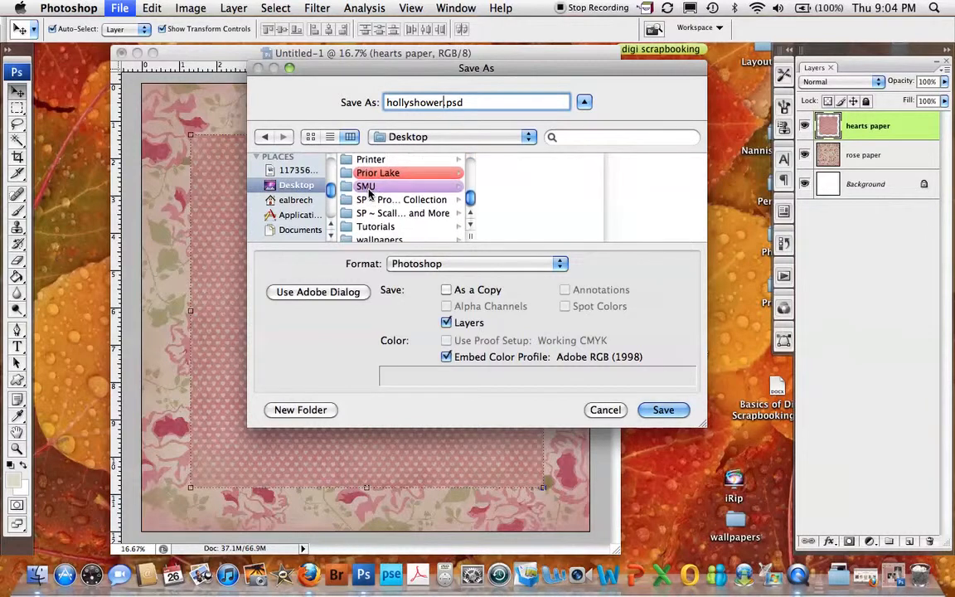
click(346, 222)
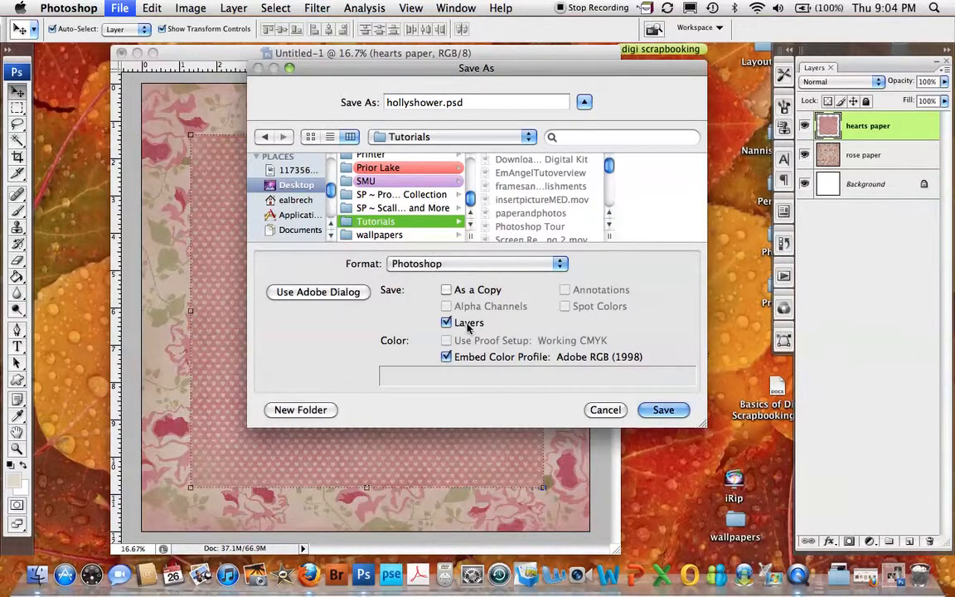
click(662, 409)
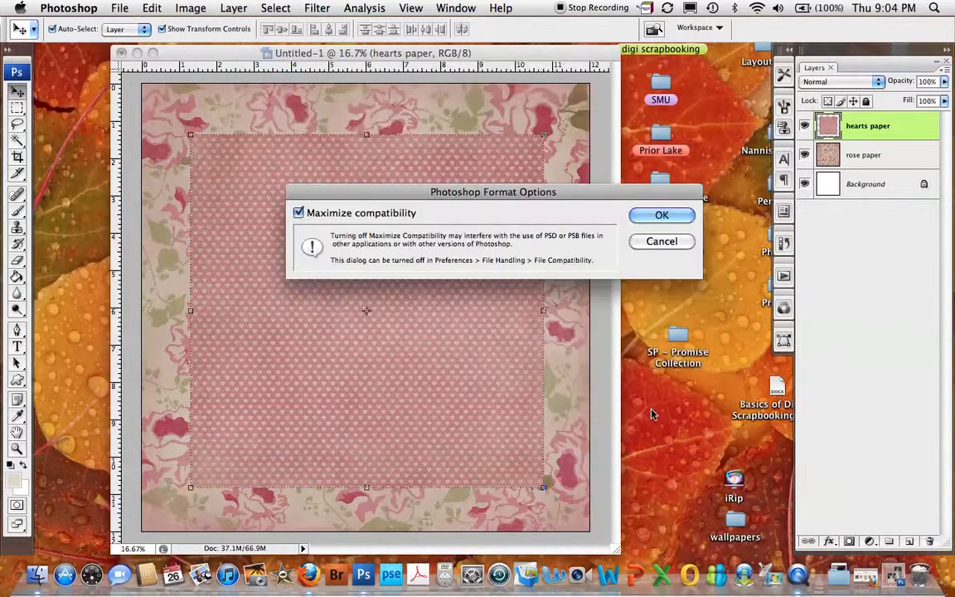
click(651, 218)
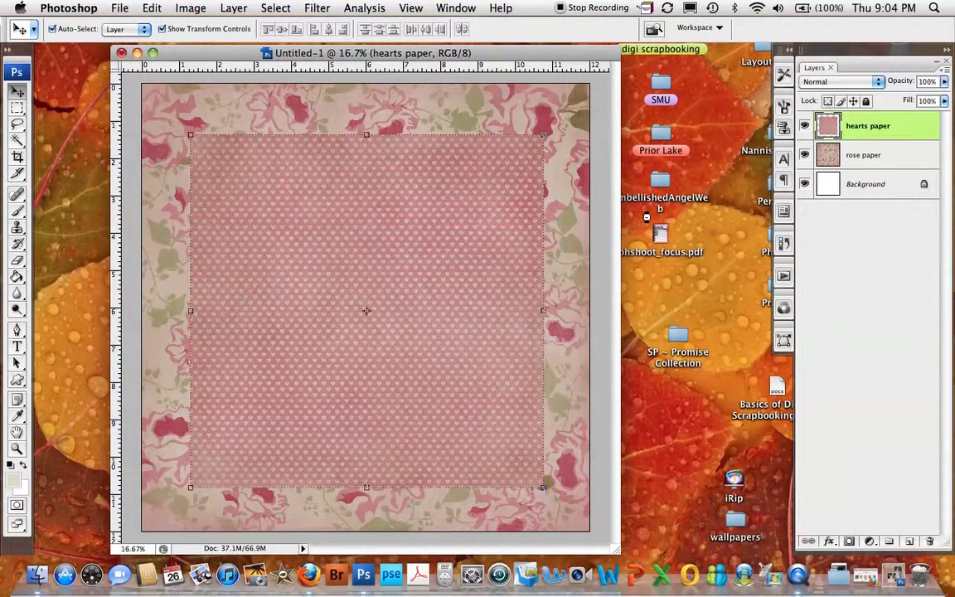